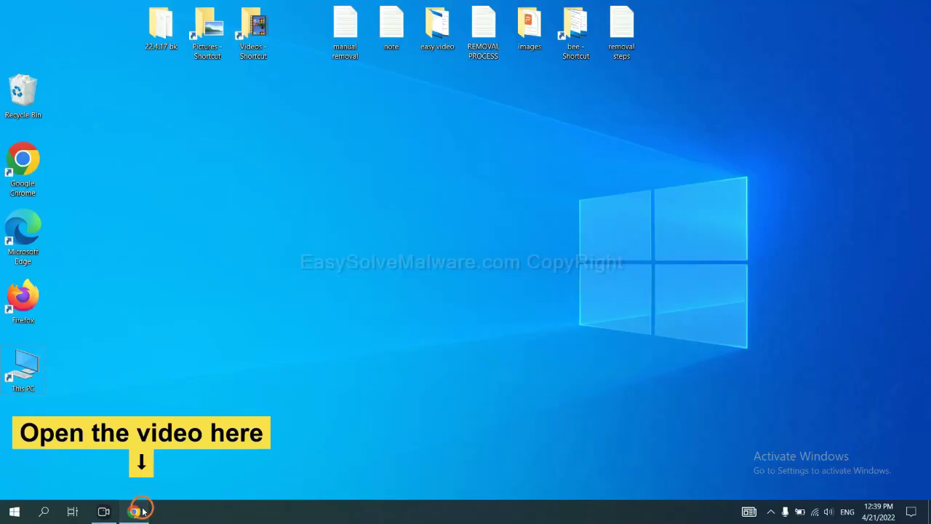
Step: Download SpyHunter for Windows from the easysolvemalware.com guide in Chrome and run the installer
click(136, 512)
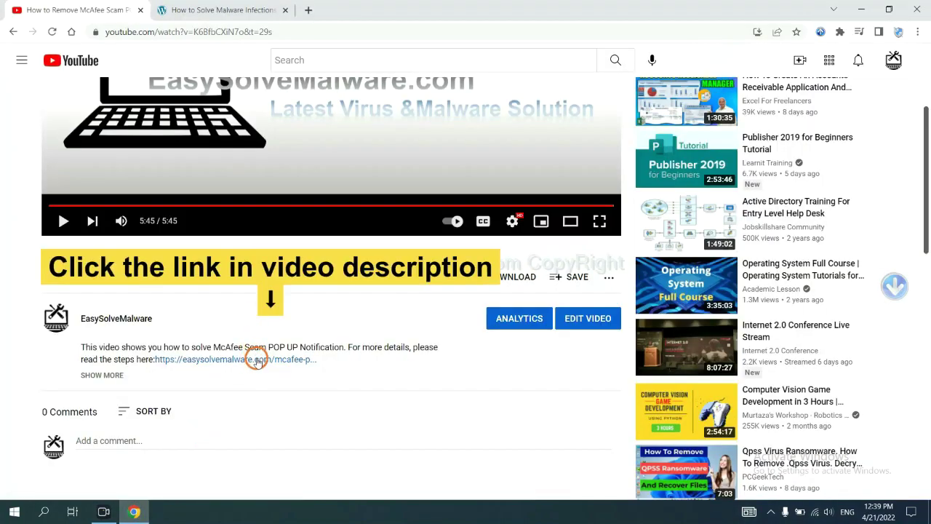
click(240, 8)
scroll(926, 248, down, 1)
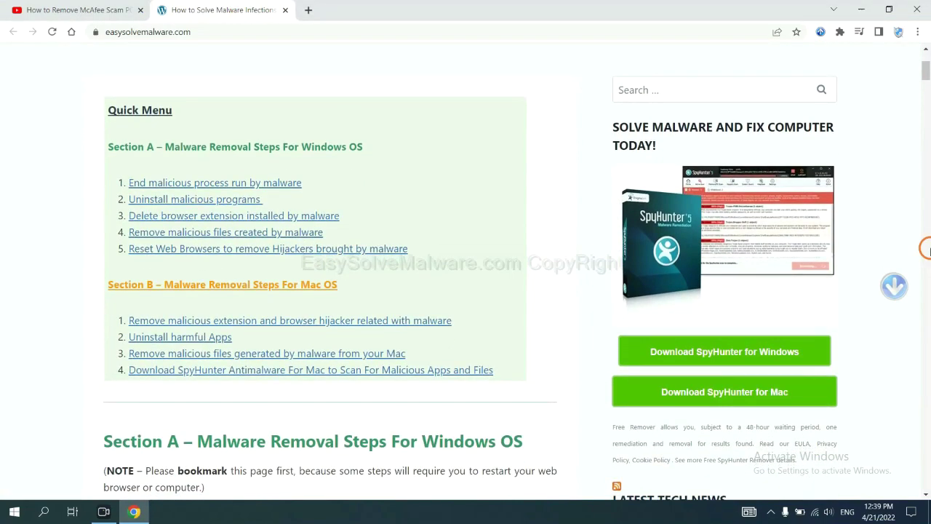
scroll(926, 247, down, 2)
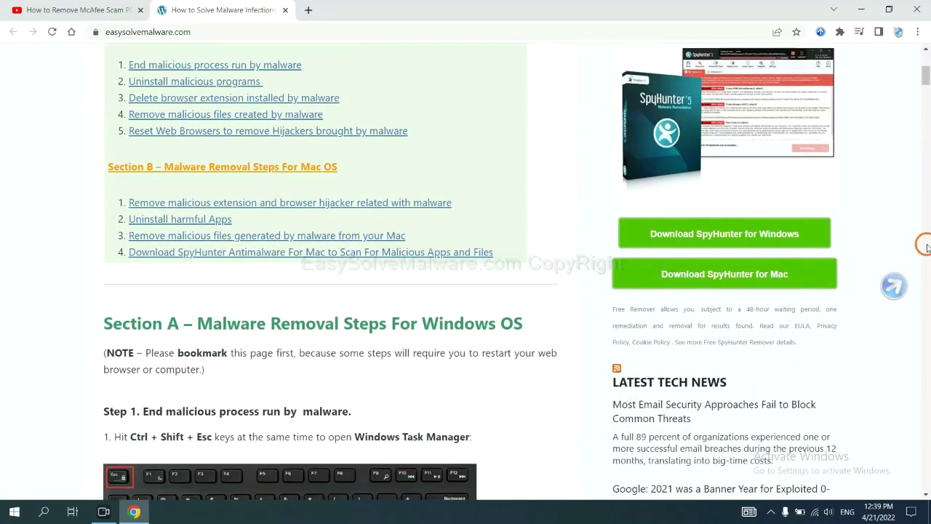
click(791, 231)
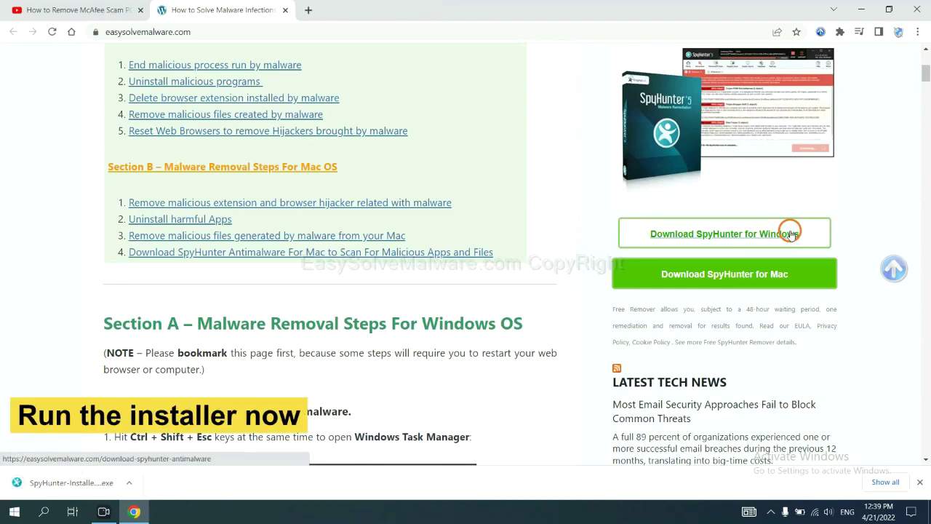
click(58, 483)
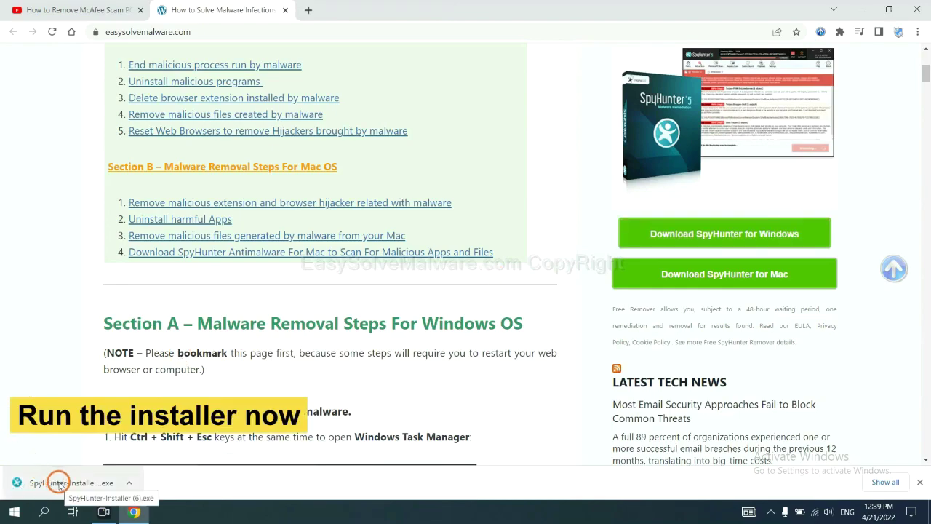
click(58, 483)
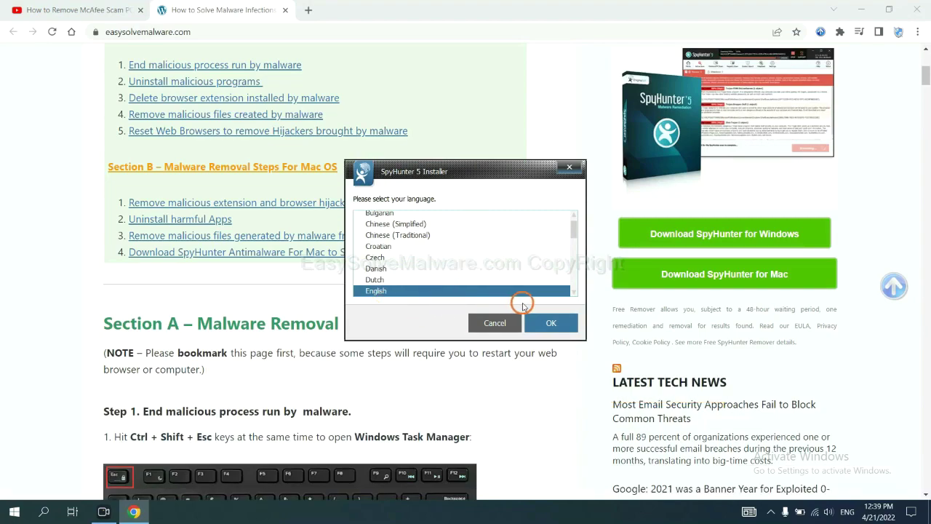
Step: Install SpyHunter 5 in English with the EULA accepted, finishing setup
click(538, 322)
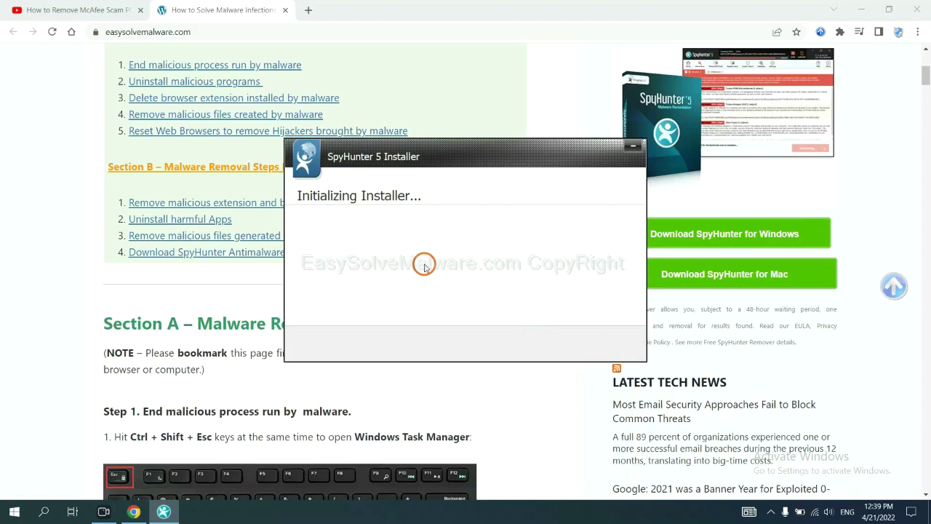
click(397, 265)
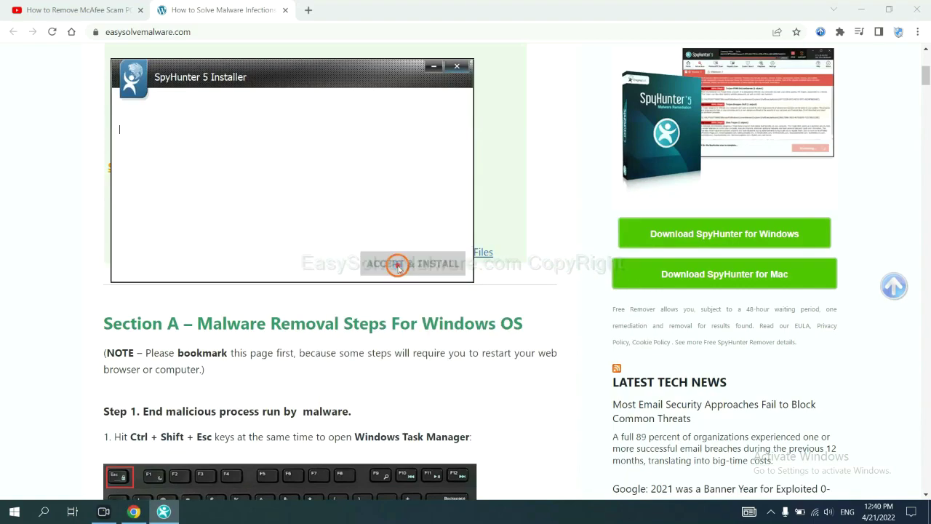
click(300, 233)
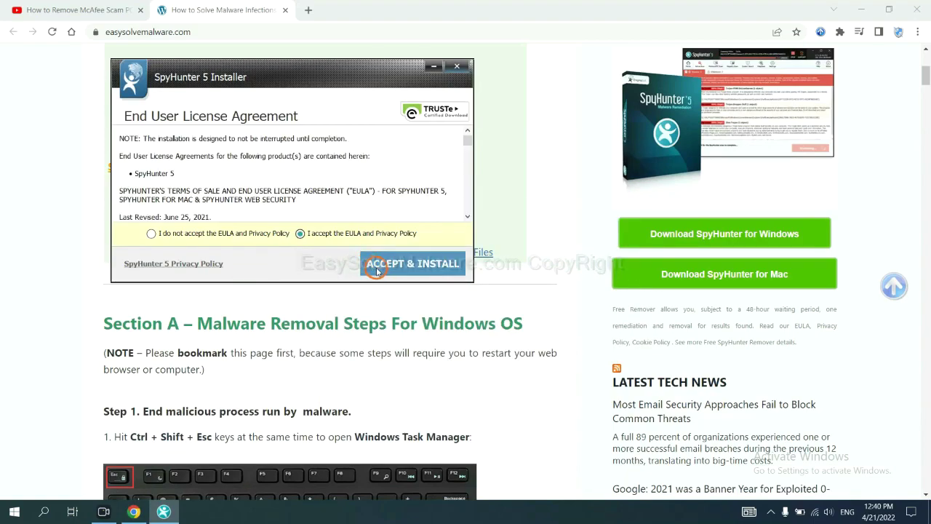
click(377, 269)
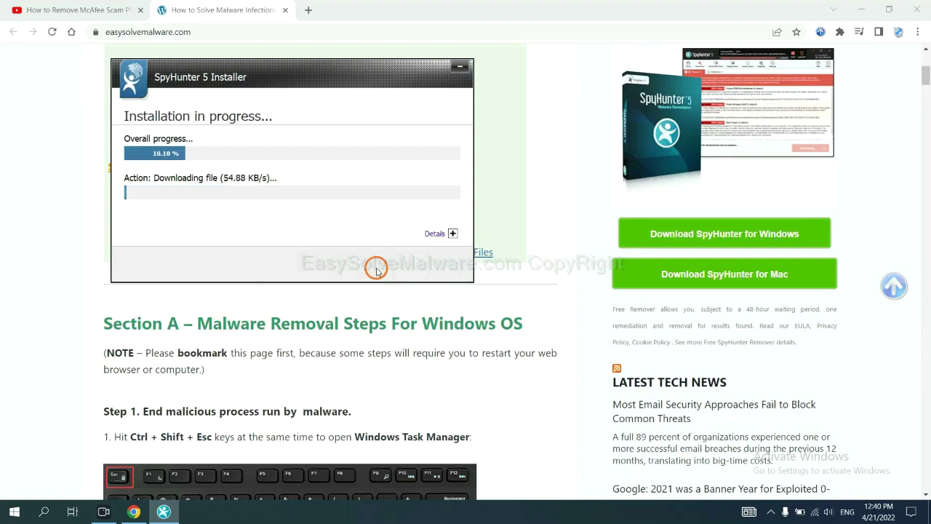
click(457, 327)
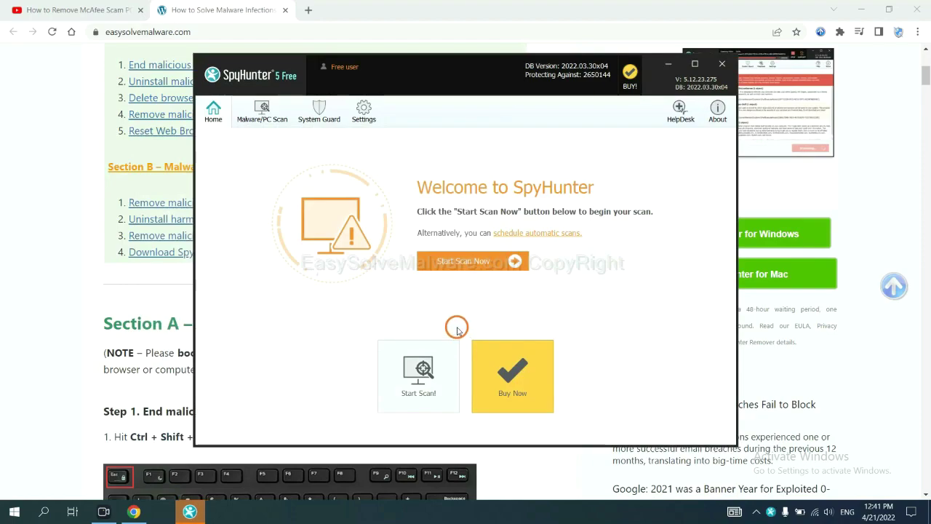
Step: Scan the computer in SpyHunter and move past the remove360.bat unknown object
click(459, 266)
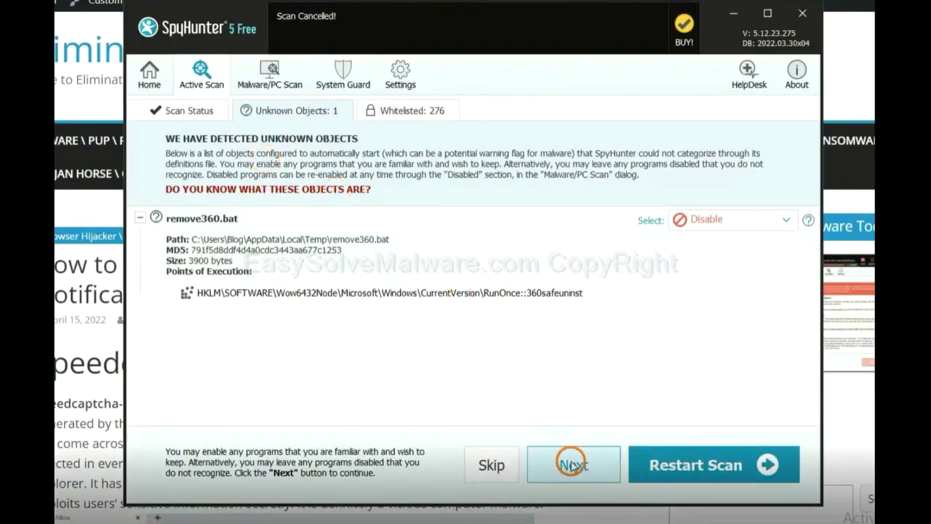
click(572, 465)
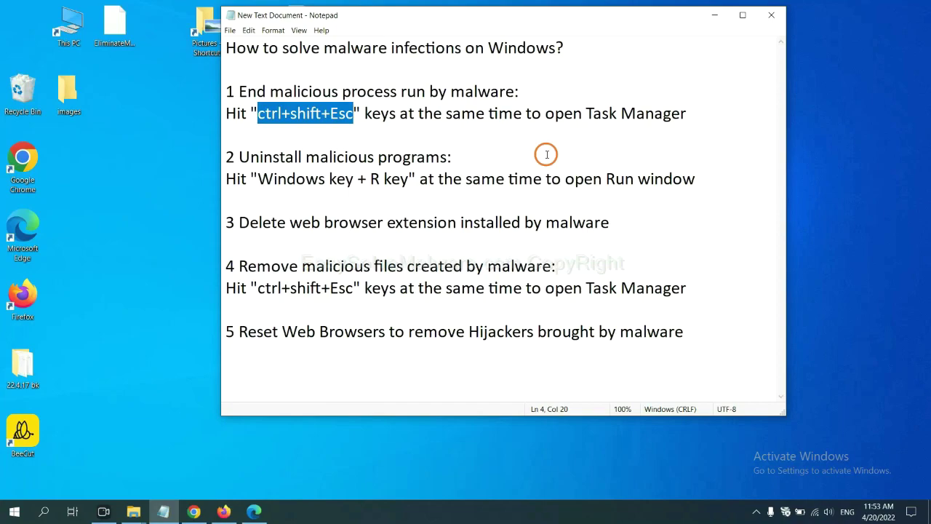
Step: Highlight 'ctrl+shift+Esc' in step 1 of the Notepad removal guide
click(333, 115)
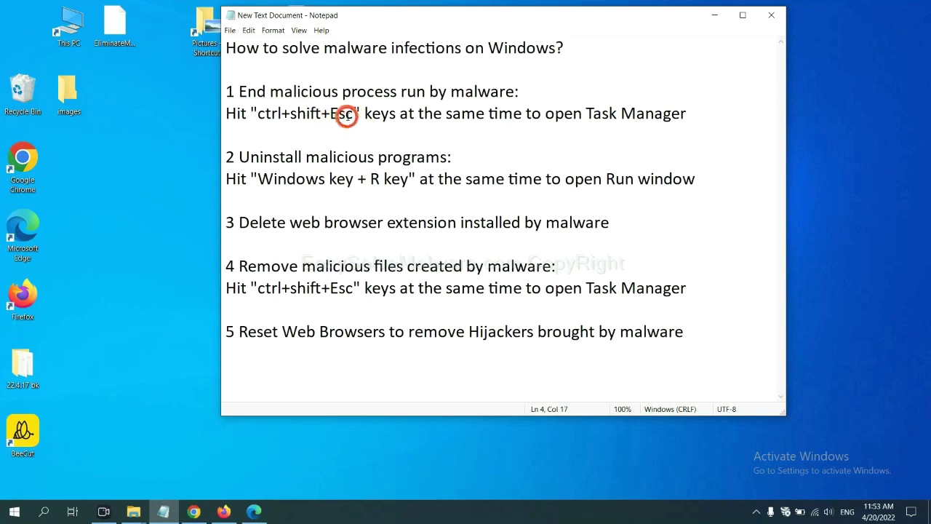
drag(354, 115, 258, 115)
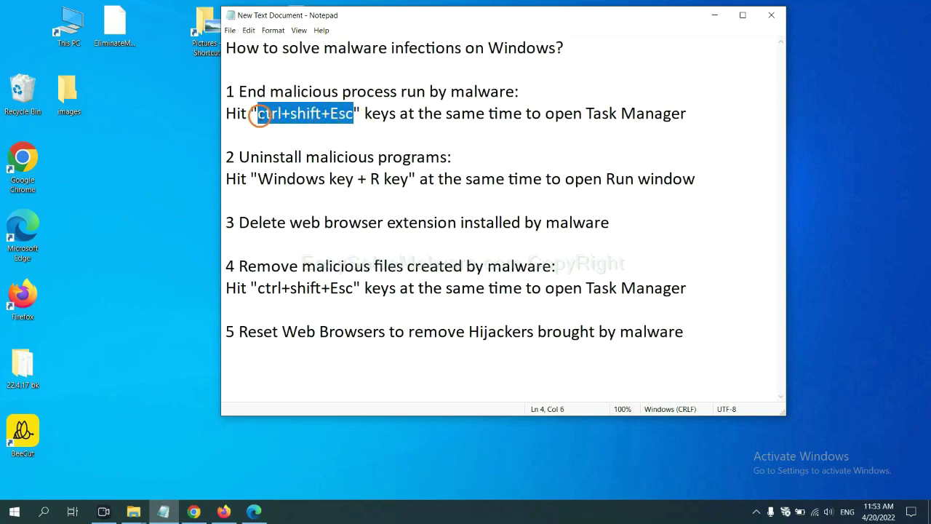
key(ctrl+shift+Escape)
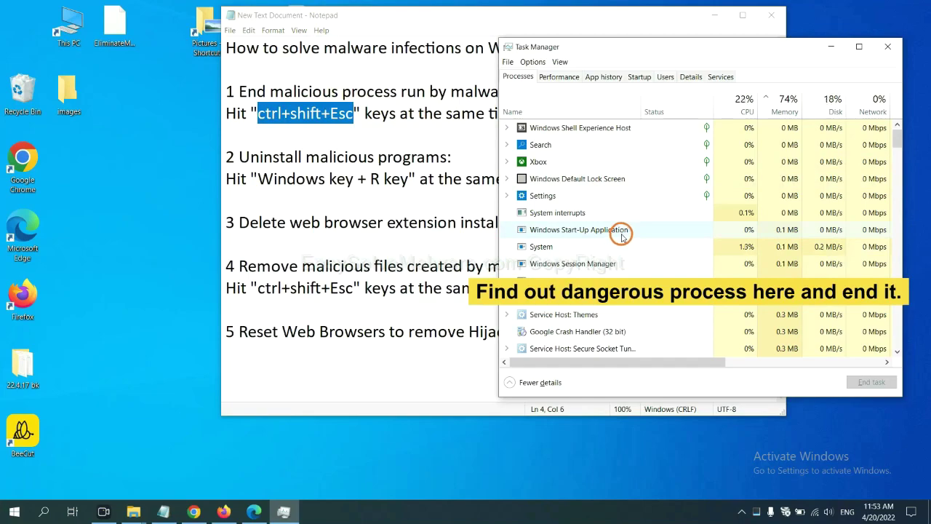
click(622, 245)
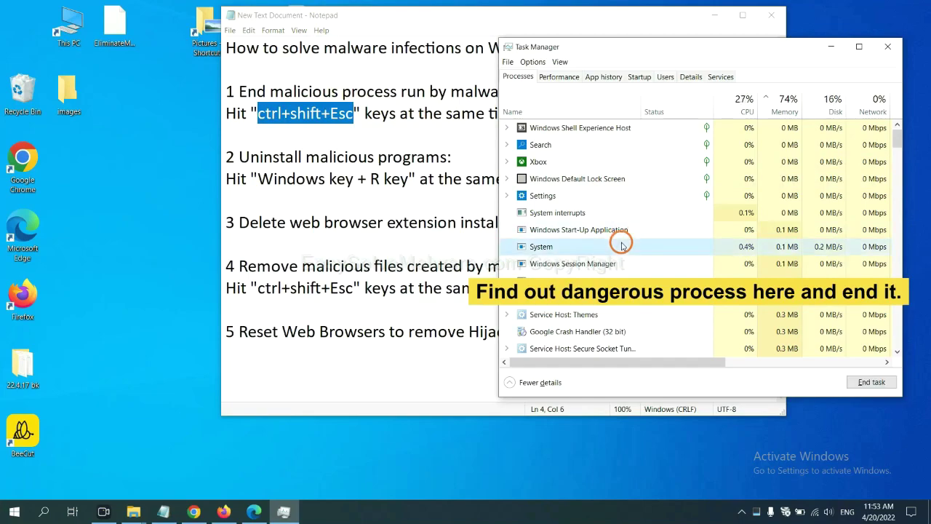
click(619, 280)
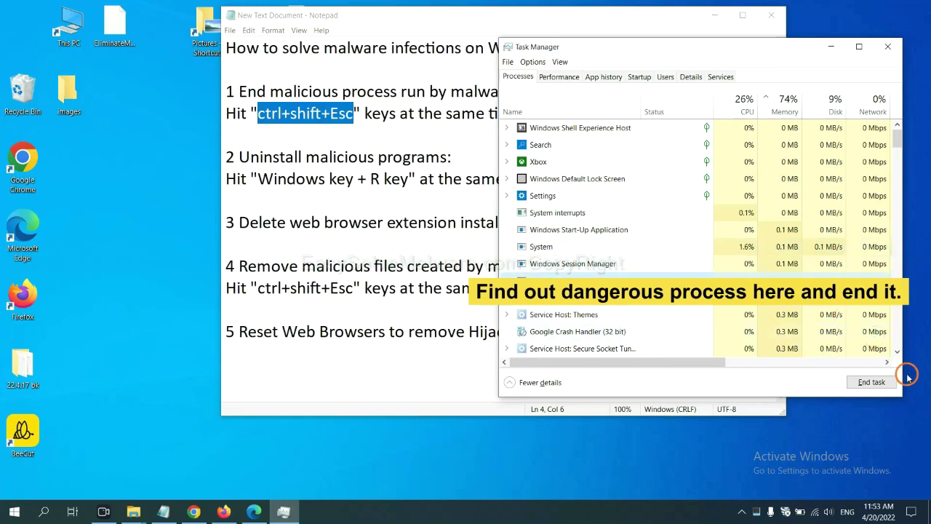
click(882, 48)
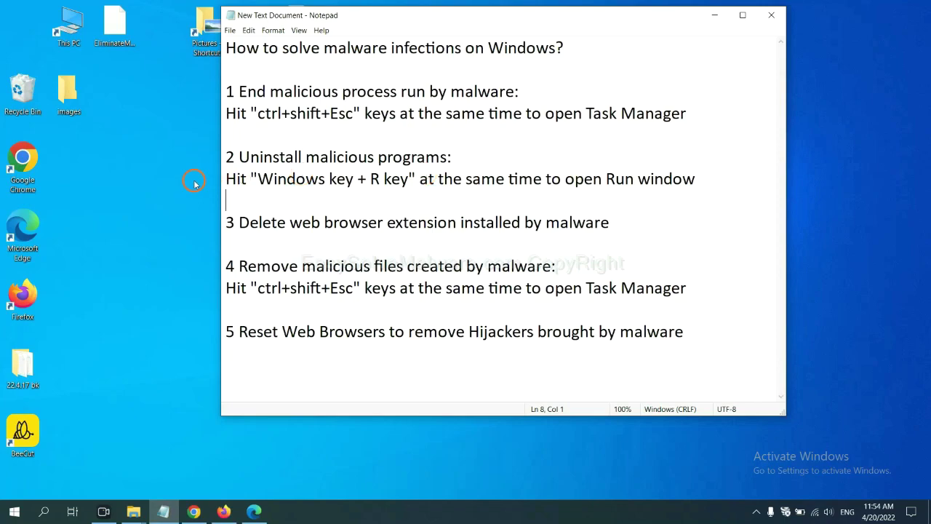
Step: Open Control Panel by running 'control panel' from the Win+R Run dialog
drag(256, 180, 406, 187)
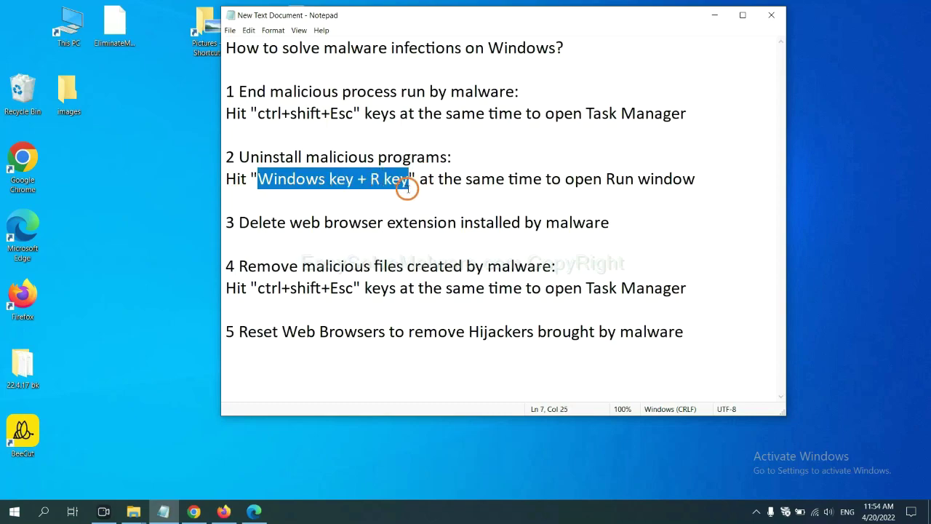
key(super+r)
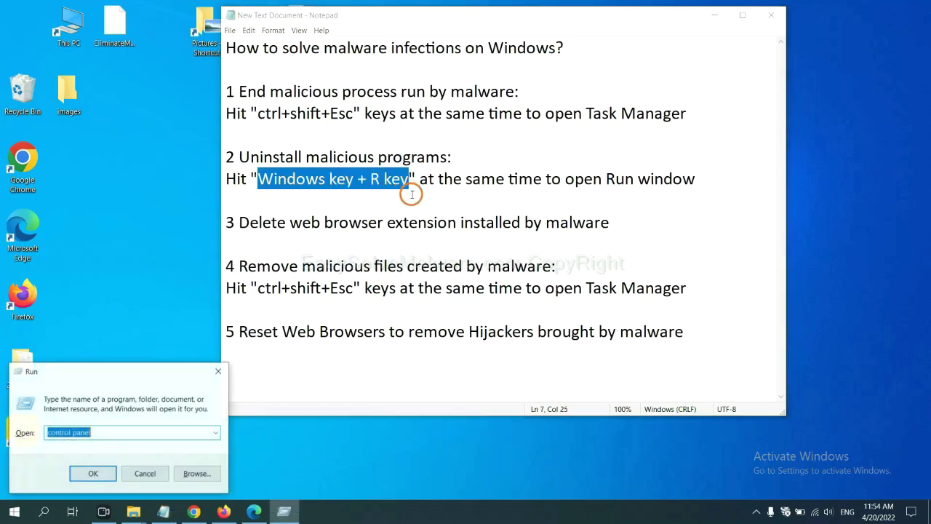
mouse_move(104, 378)
mouse_down()
mouse_move(676, 184)
mouse_move(710, 162)
mouse_up()
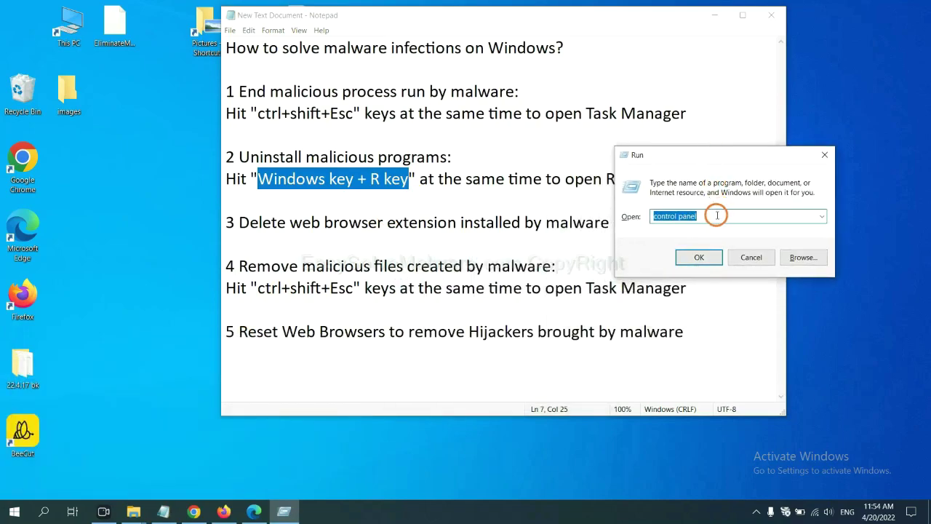
click(717, 216)
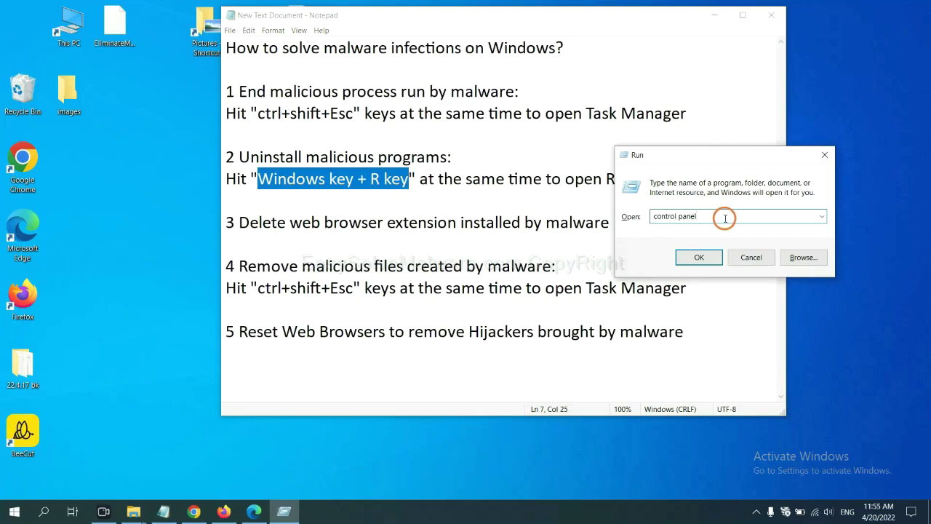
drag(695, 216, 637, 216)
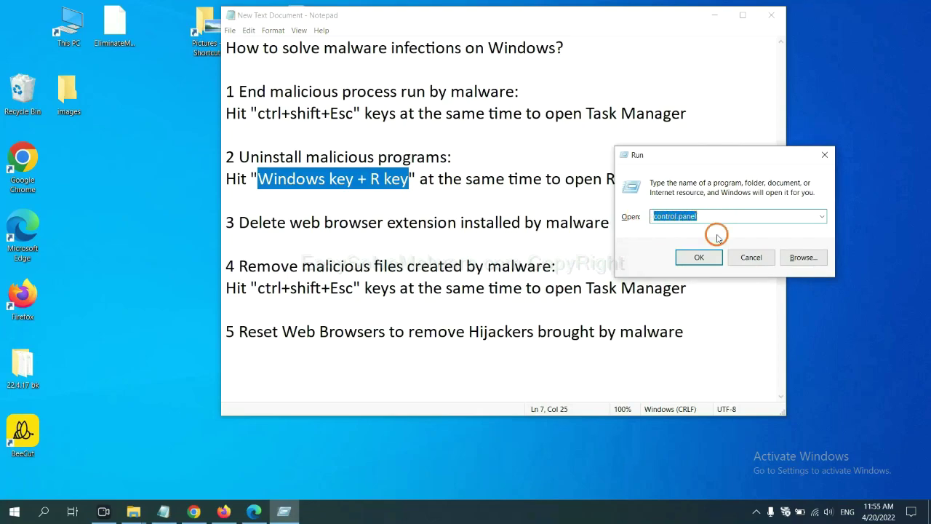
click(697, 259)
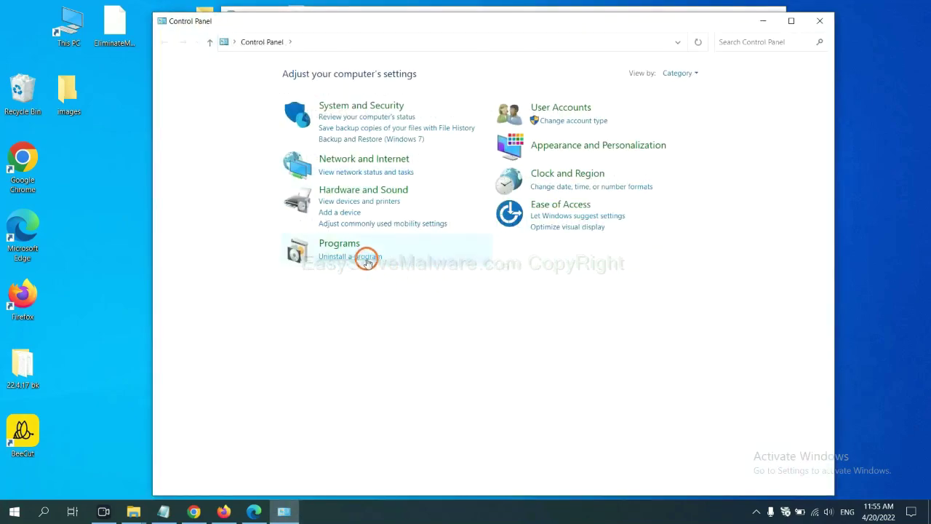
Step: Review Programs and Features, selecting Xiph.Org Open Codecs, then close the list
click(367, 259)
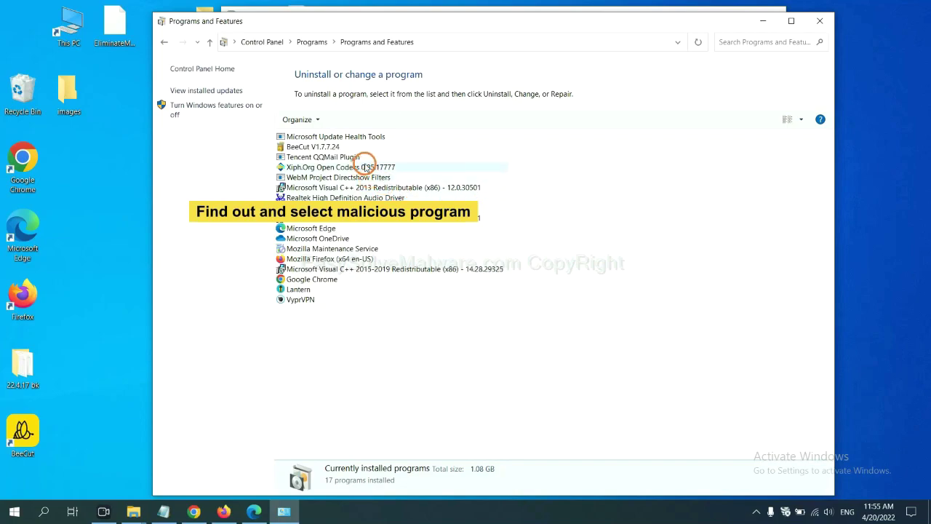
click(366, 166)
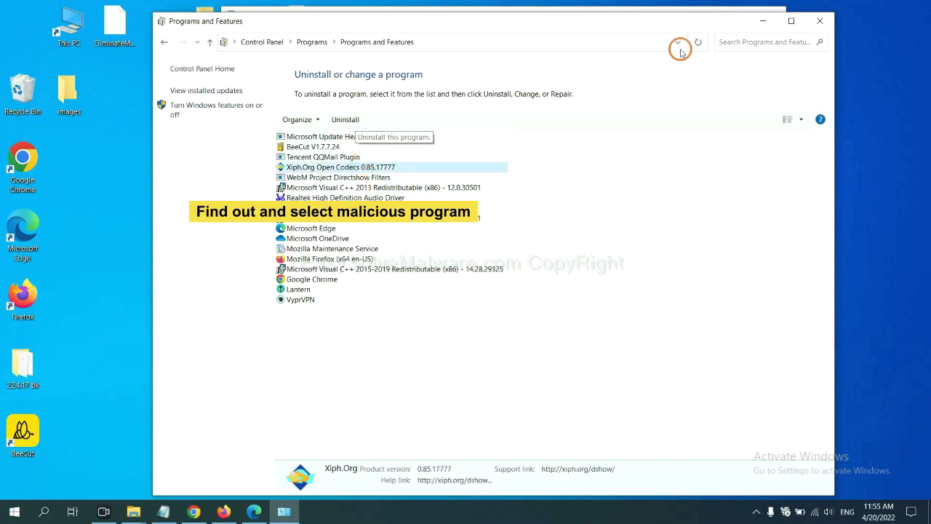
click(822, 24)
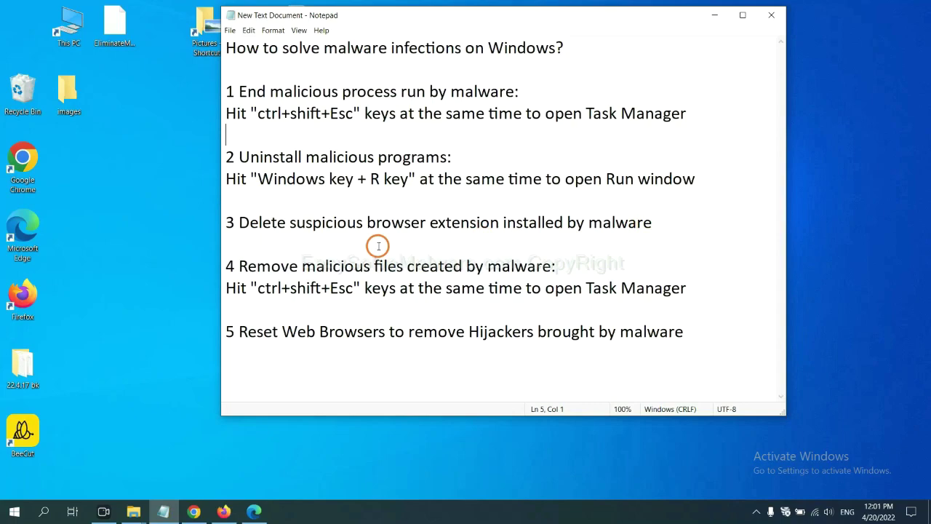
Step: Open Chrome's Extensions page from More tools to review the Scroll To Top extension
click(195, 510)
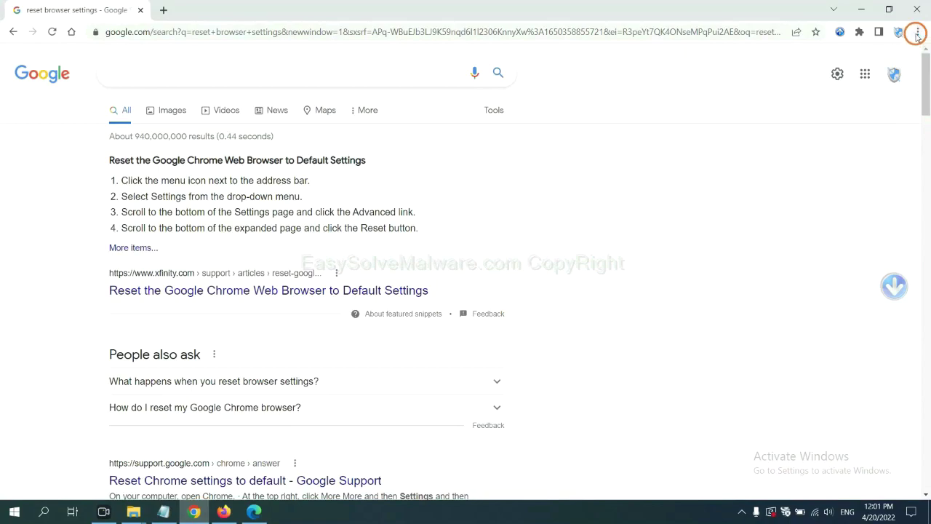
click(918, 32)
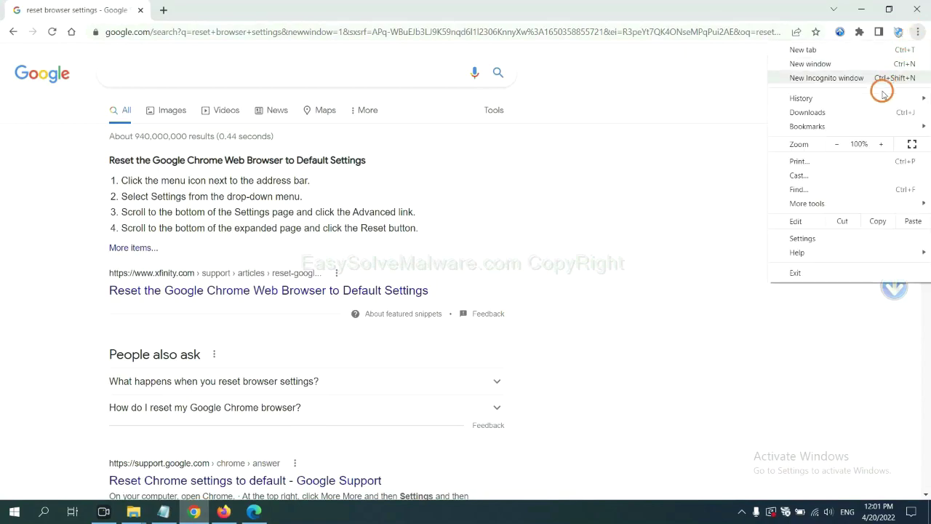
mouse_move(808, 203)
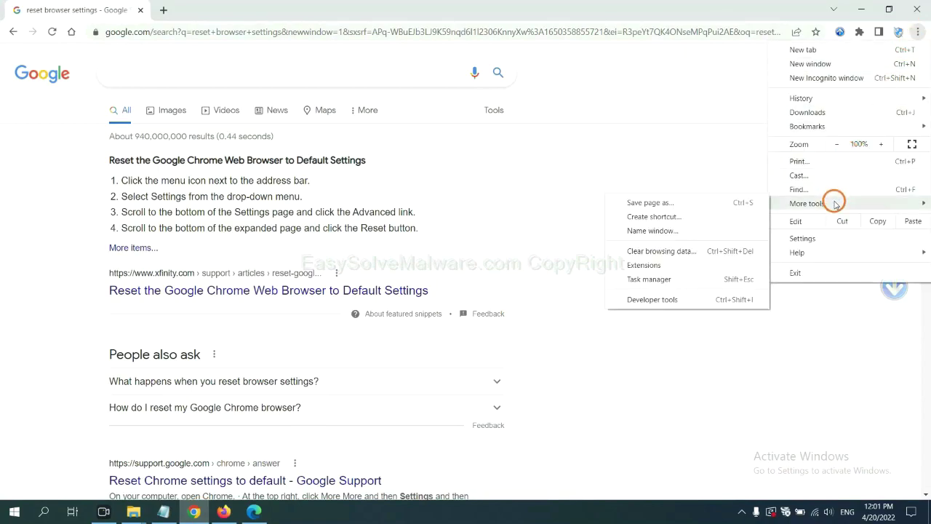
click(686, 265)
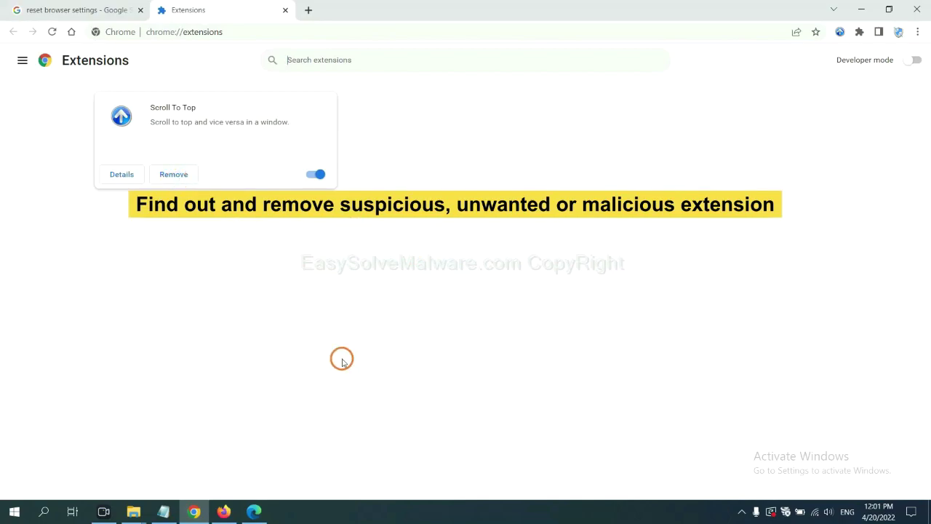
Step: Review Firefox's add-ons, opening the GIPHY for Firefox options, then switch to Edge
click(224, 511)
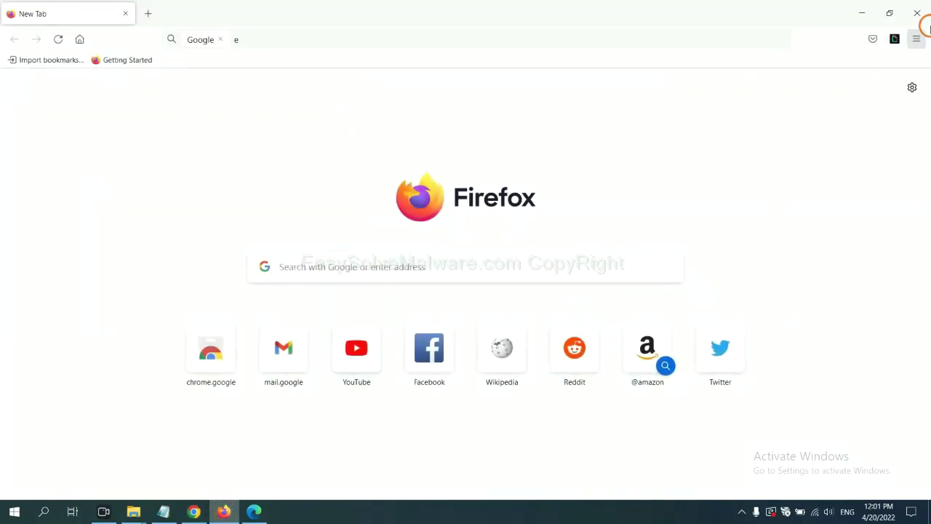
click(918, 39)
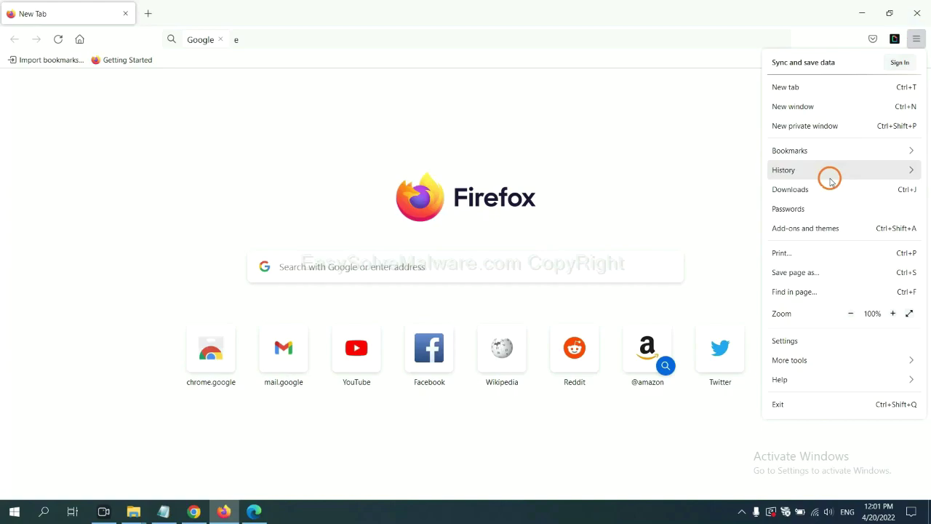
click(815, 231)
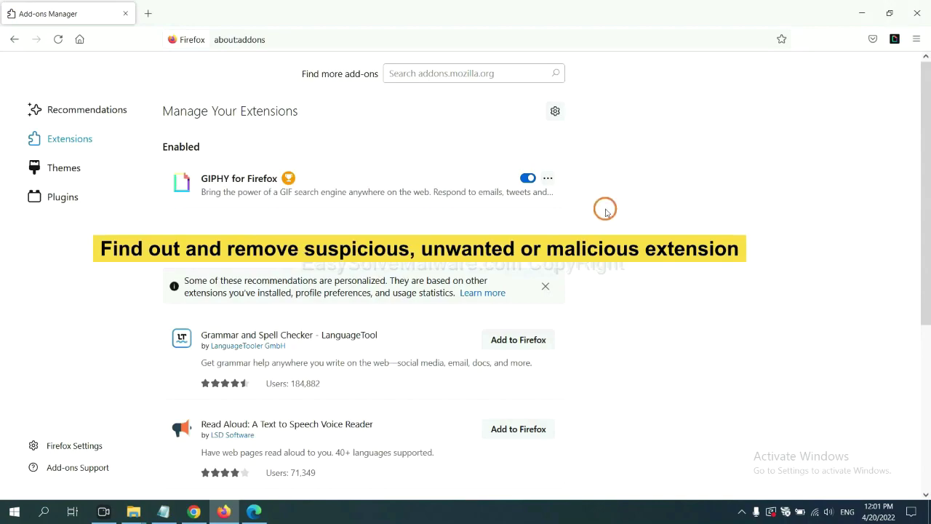
click(548, 179)
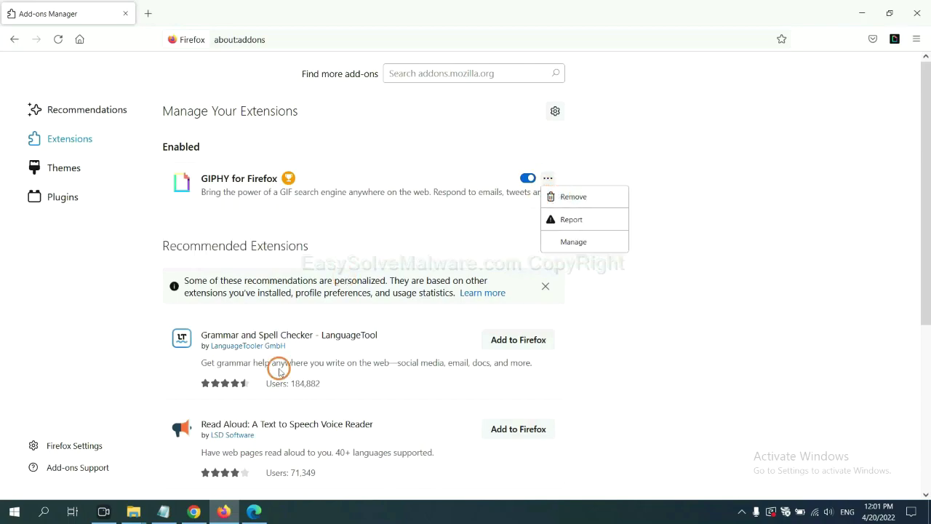
click(253, 514)
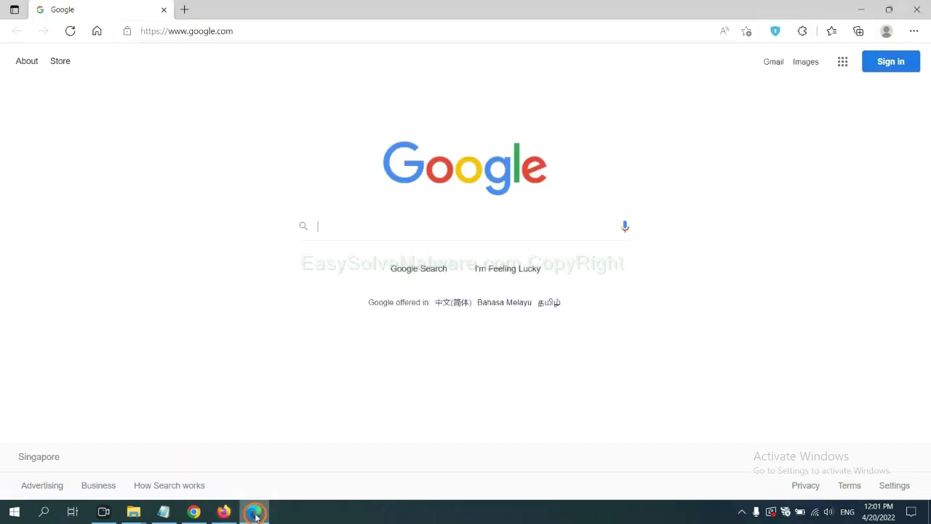
Step: Remove the ArcVpn Free Fast VPN Proxy extension from Edge and show the desktop
click(913, 32)
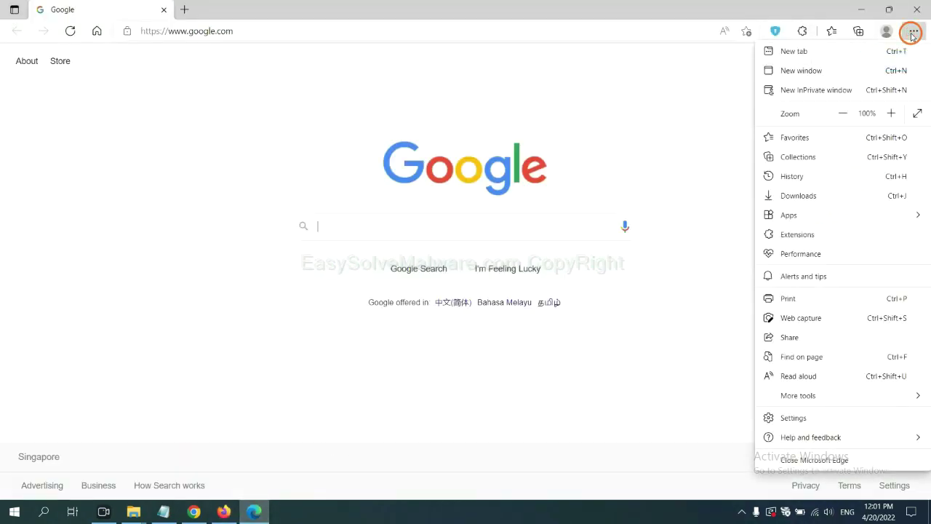
right_click(803, 235)
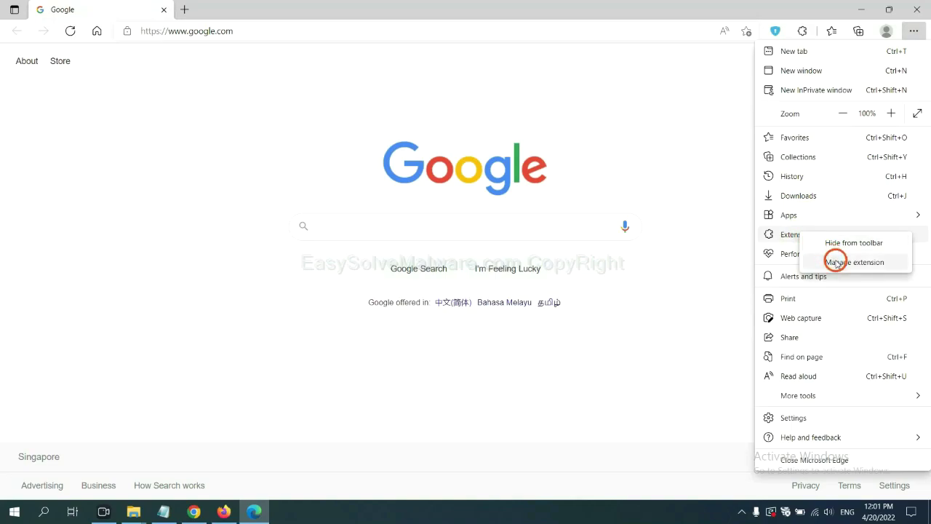
click(836, 263)
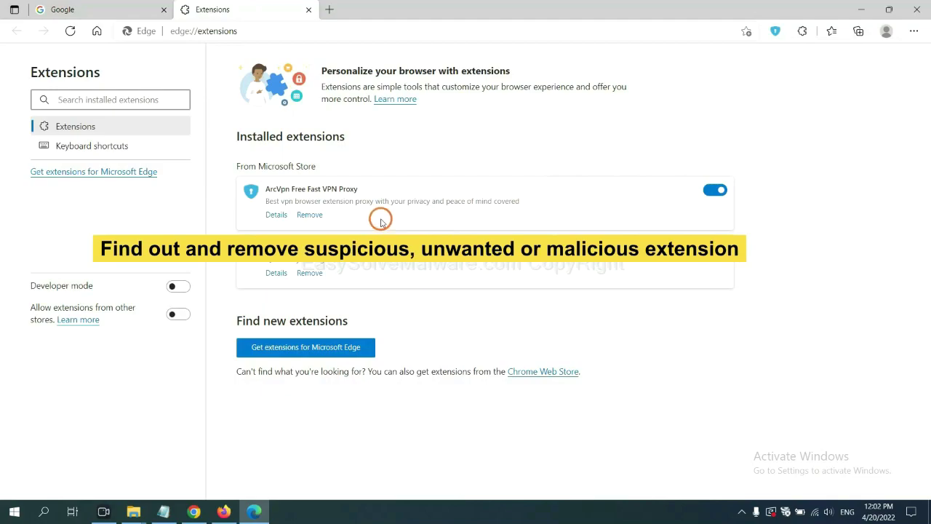
click(310, 215)
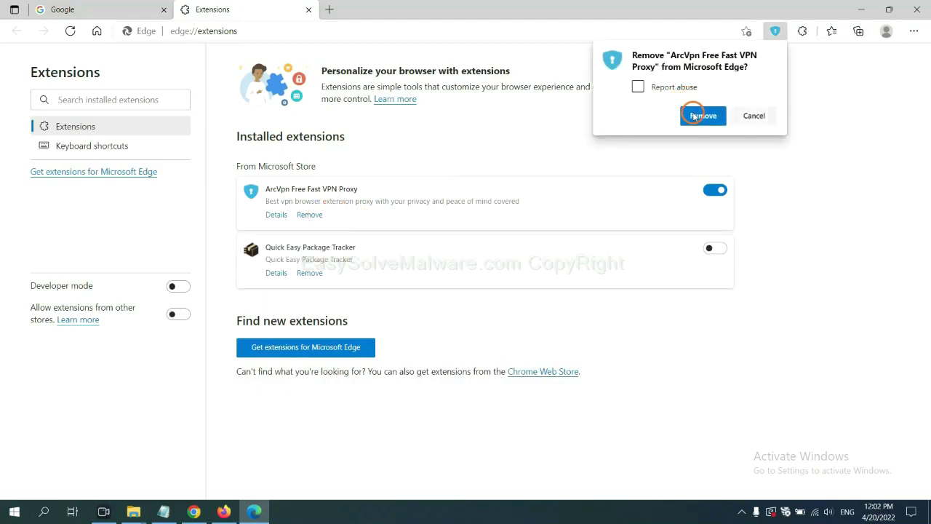
click(695, 117)
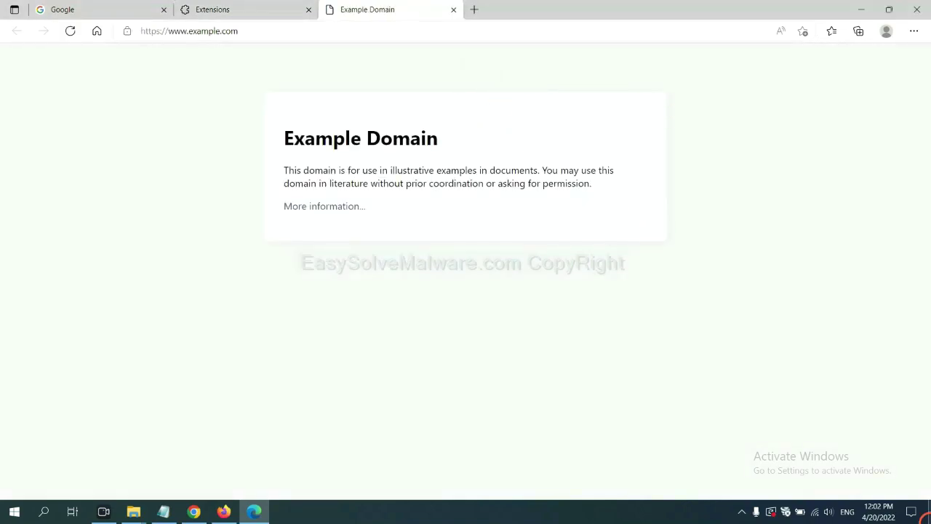
click(929, 516)
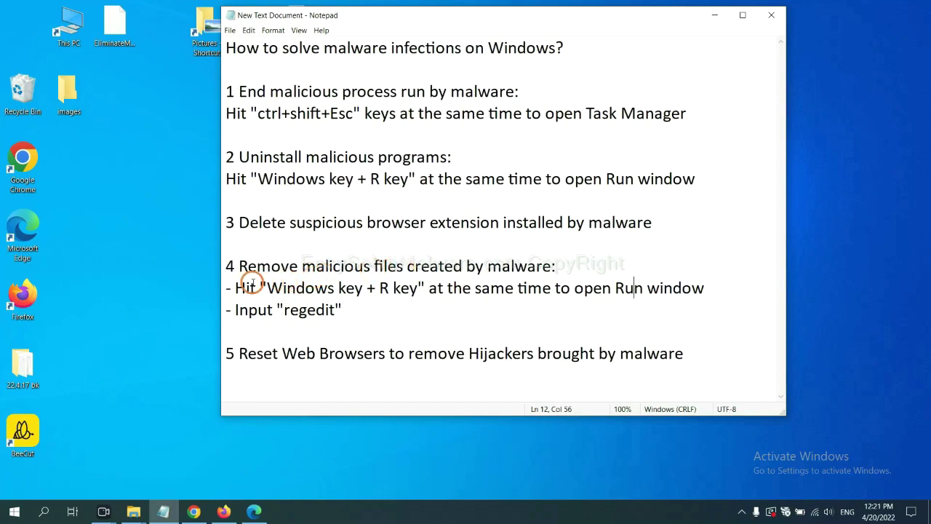
Step: Open Registry Editor by running 'regedit' from the Win+R Run dialog
drag(240, 287, 528, 302)
click(538, 293)
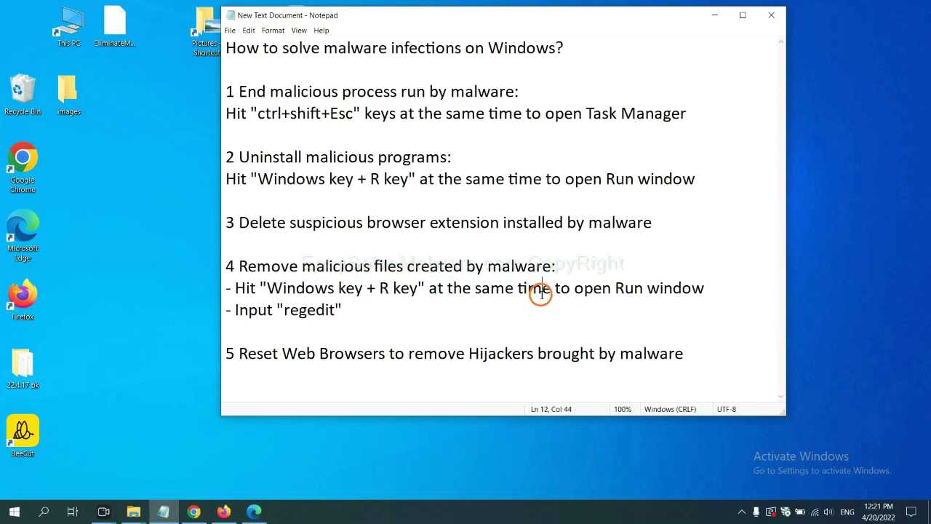
key(super+r)
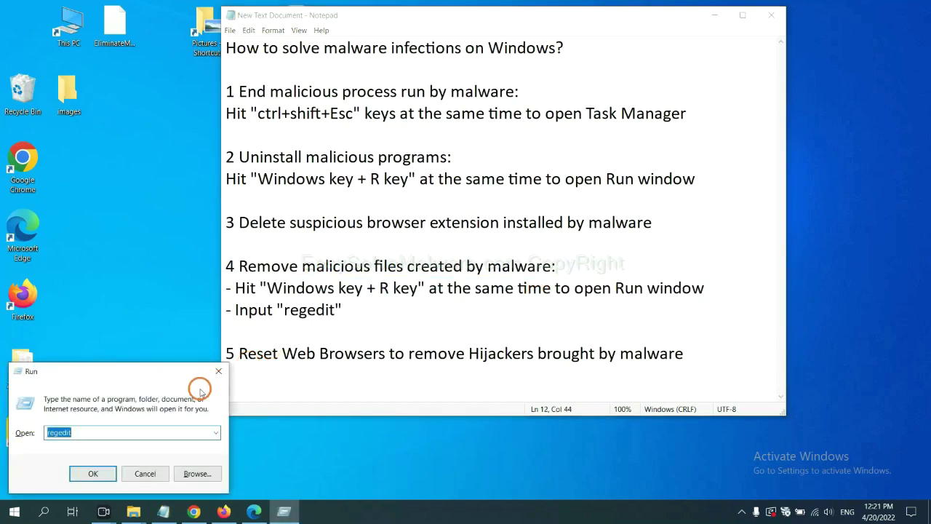
drag(183, 371, 750, 191)
click(691, 252)
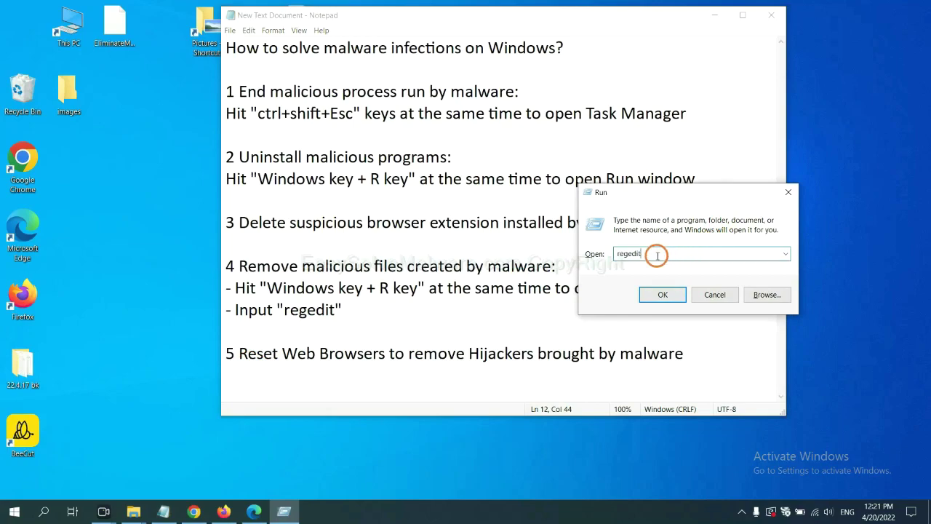
click(662, 294)
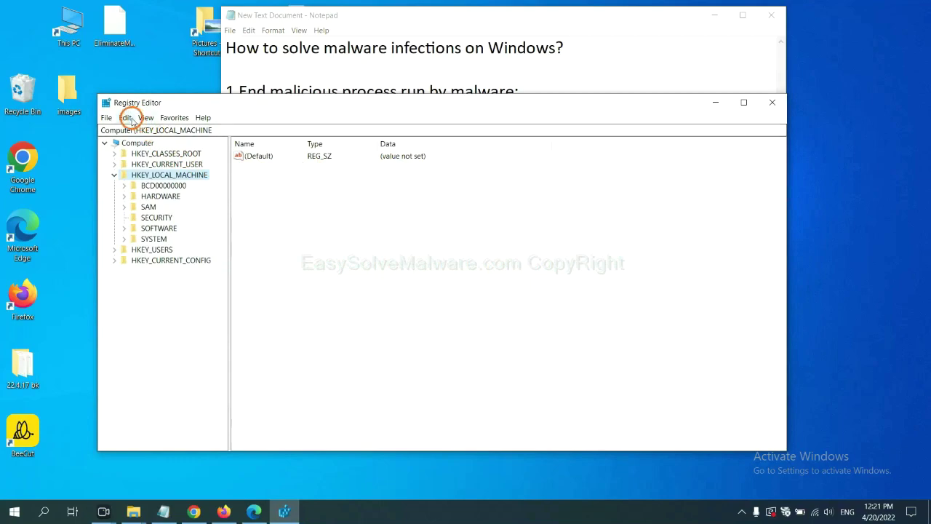
Step: Search the registry for 'beecut' with Edit > Find to locate the BeeCut.exe entry
click(127, 118)
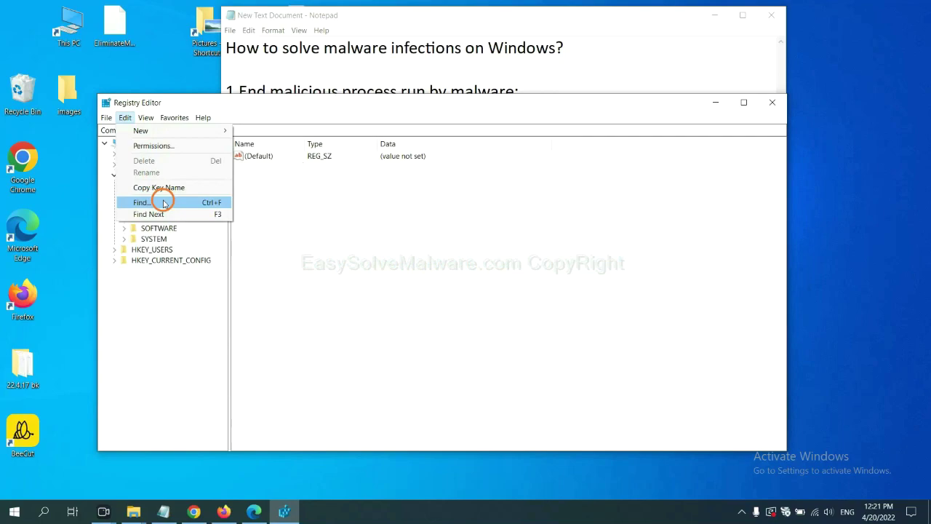
click(163, 203)
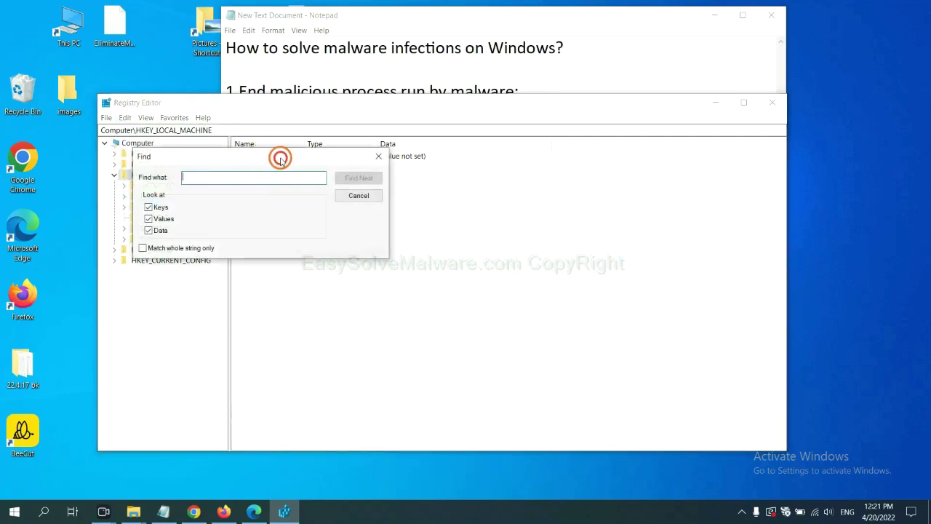
drag(281, 160, 372, 182)
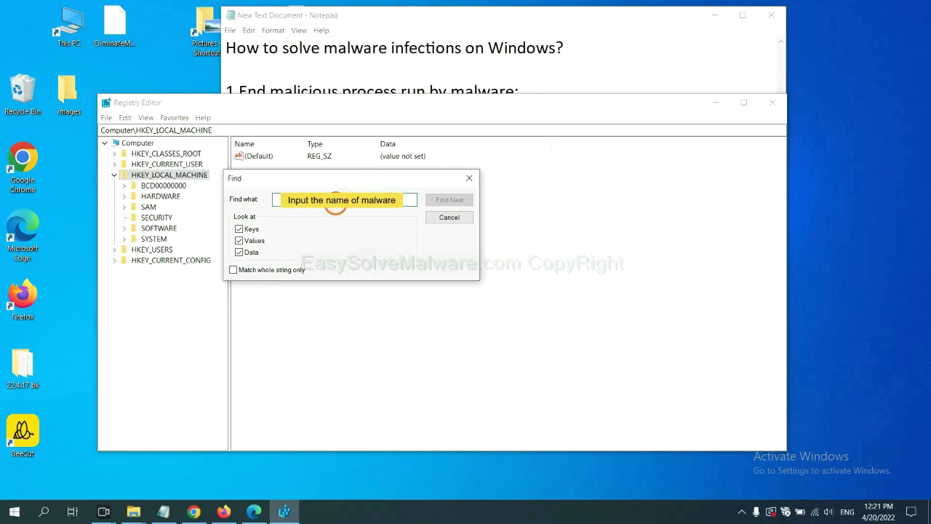
text(be)
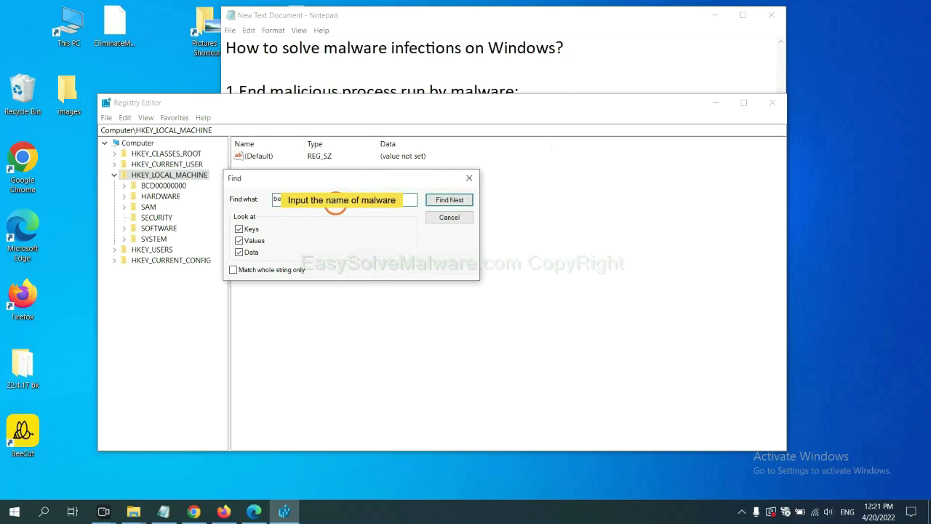
text(ecut)
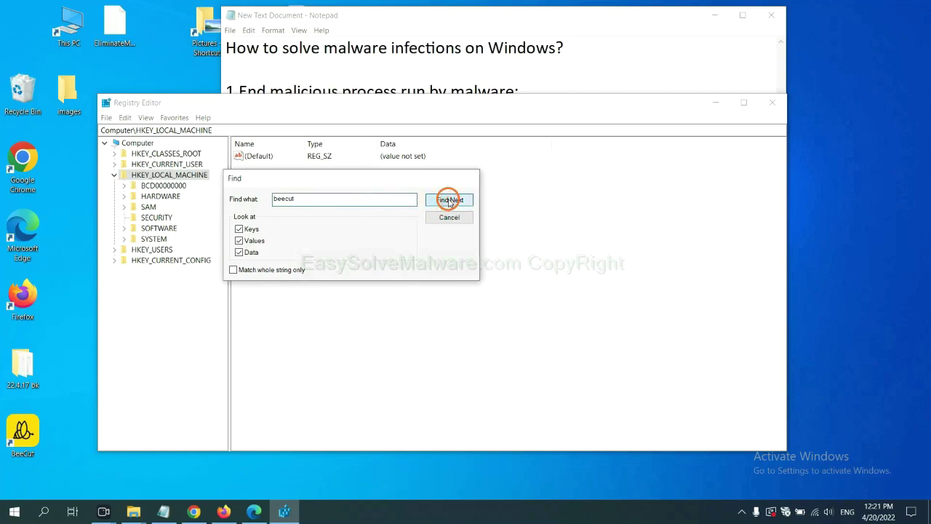
click(449, 201)
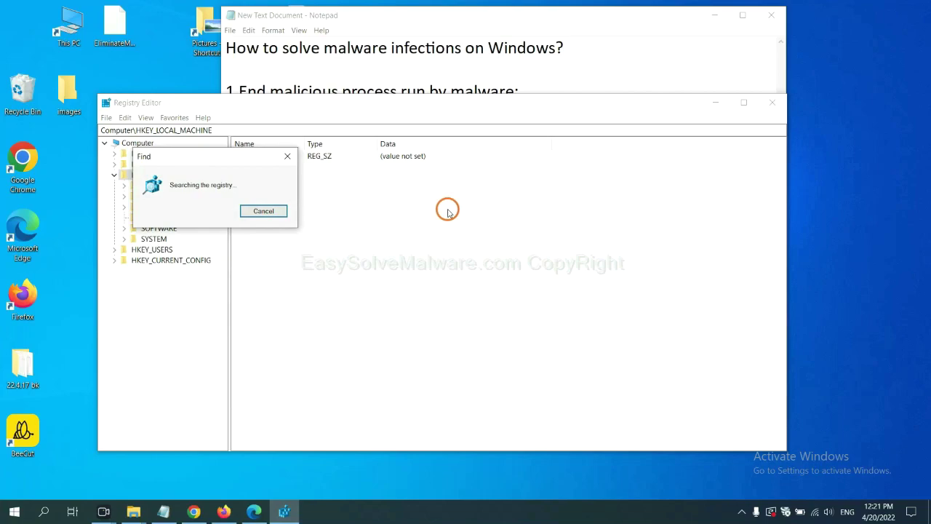
drag(243, 151, 390, 152)
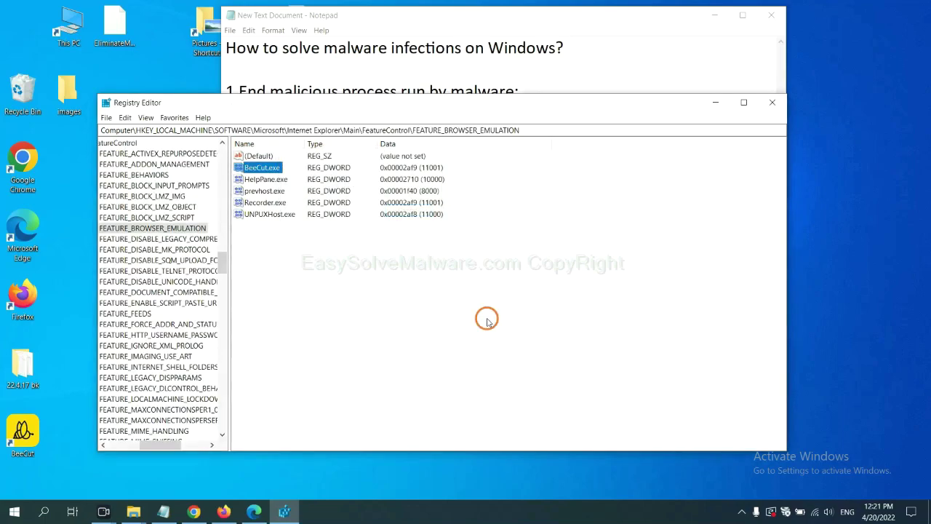
mouse_move(157, 447)
mouse_down()
mouse_move(144, 444)
mouse_move(155, 444)
mouse_up()
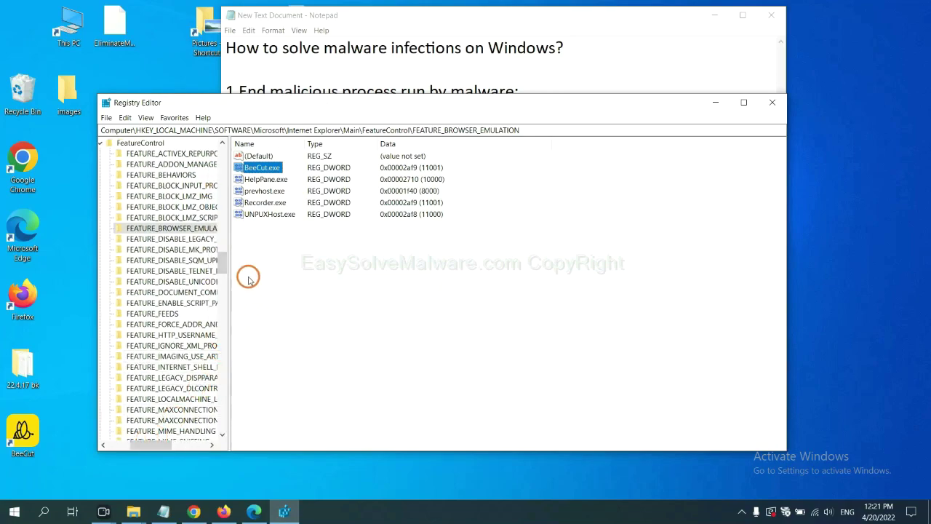
right_click(189, 229)
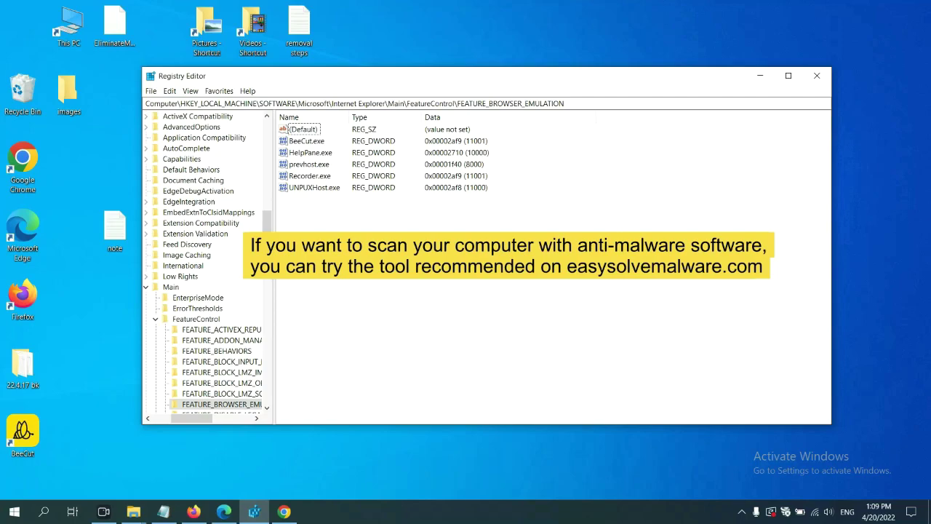
Step: Bring the EasySolveMalware guide forward in Chrome and scroll through its removal steps
click(288, 513)
scroll(674, 318, down, 1)
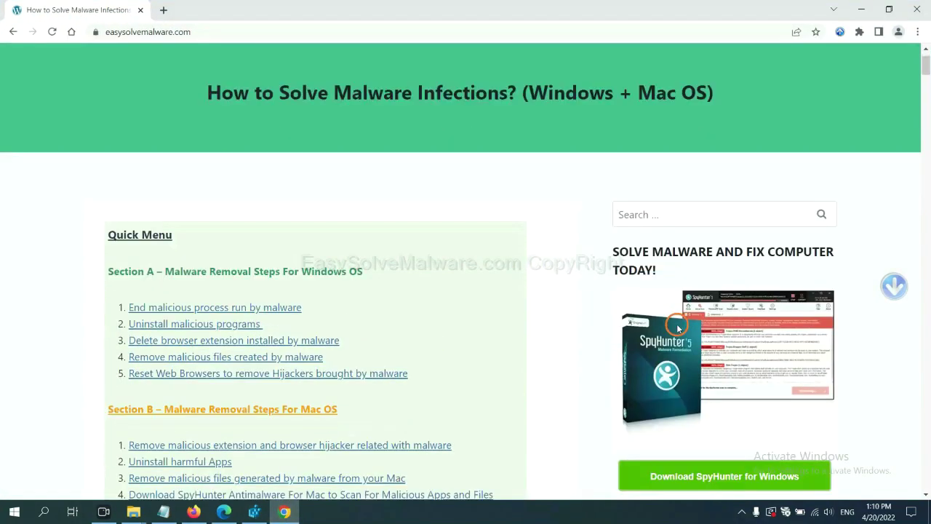
scroll(670, 331, up, 1)
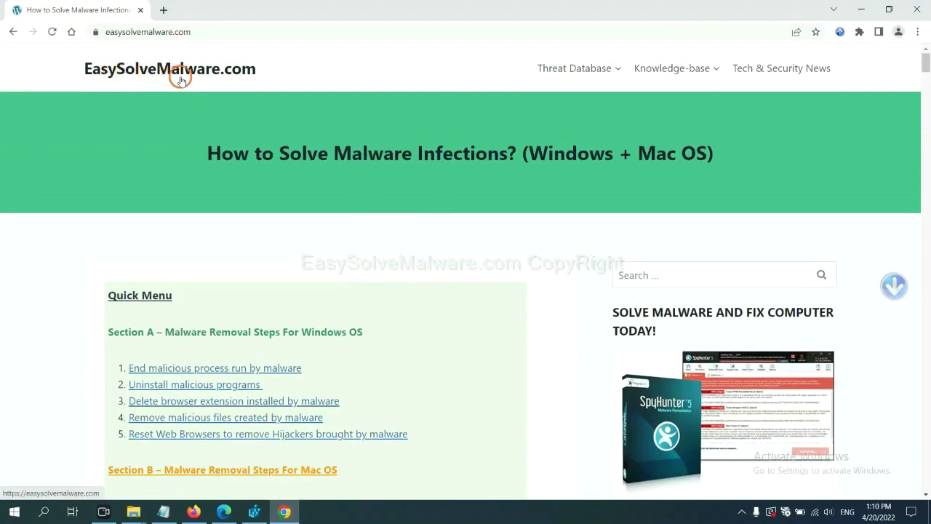
scroll(767, 346, down, 2)
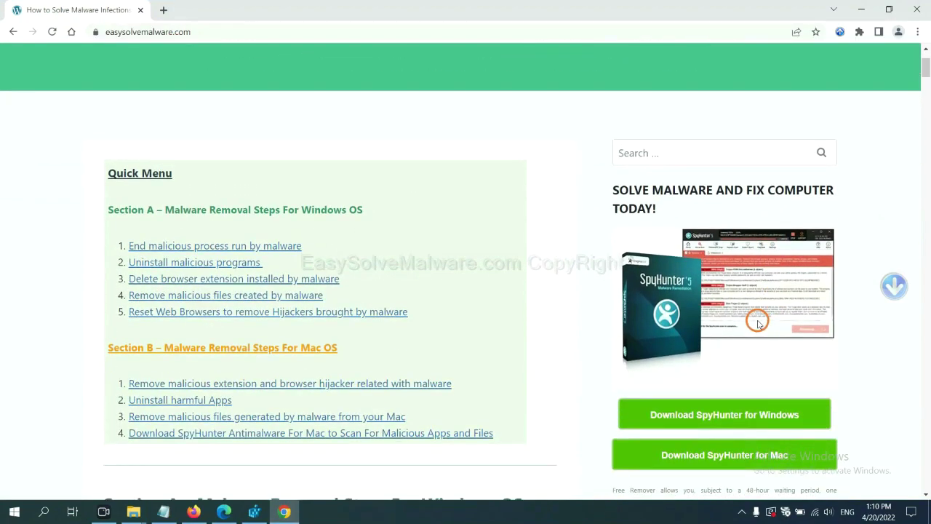
scroll(735, 295, down, 1)
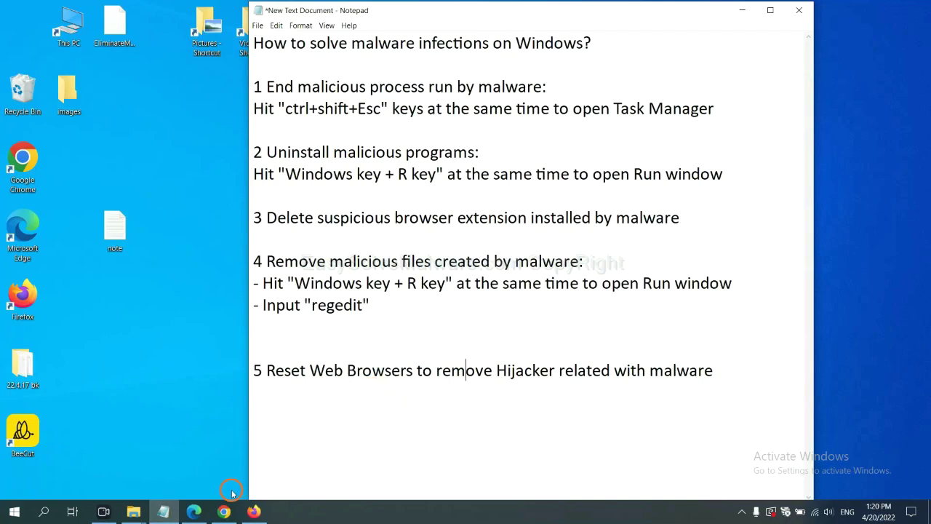
Step: Search Chrome settings for 'reset' and choose Restore settings to their original defaults
click(218, 516)
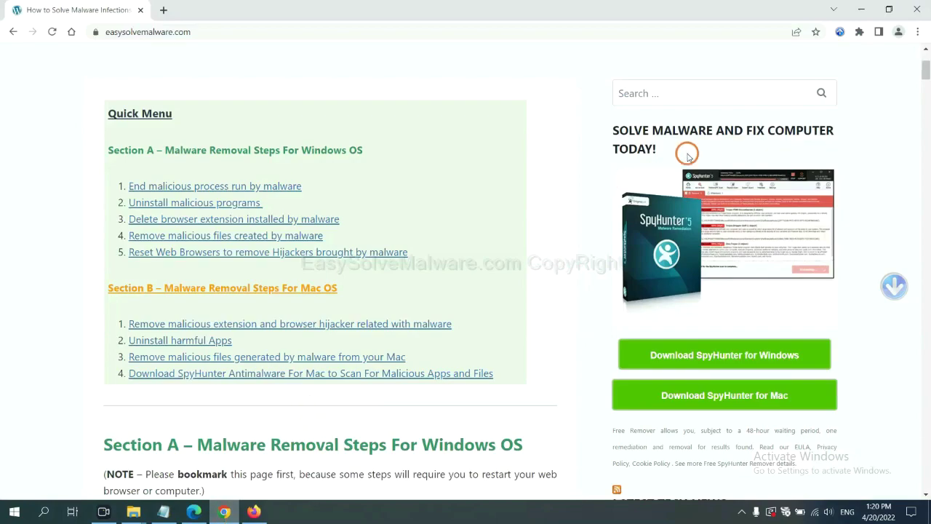
click(918, 32)
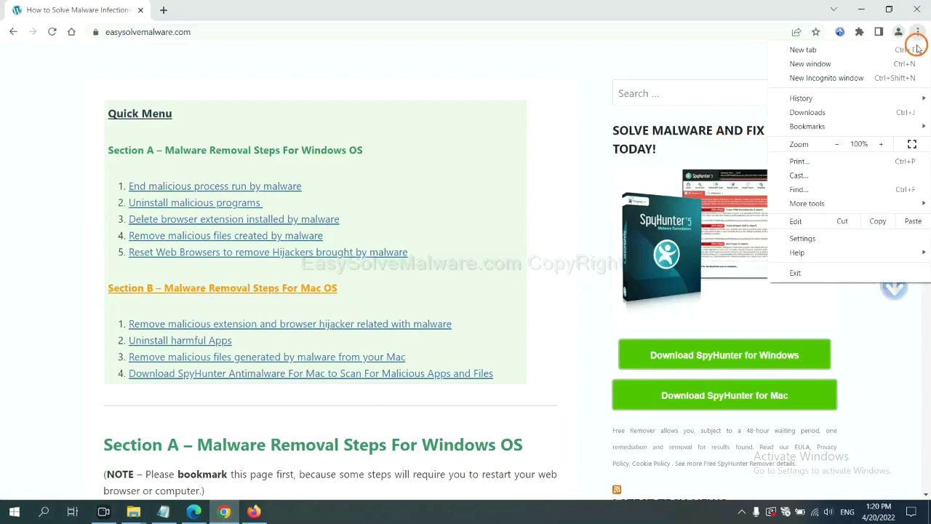
click(804, 238)
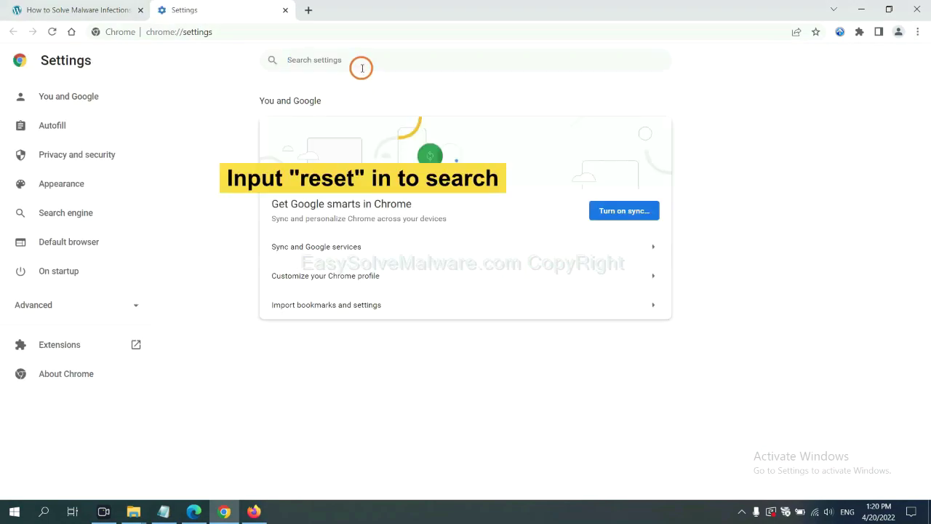
click(362, 67)
text(reset)
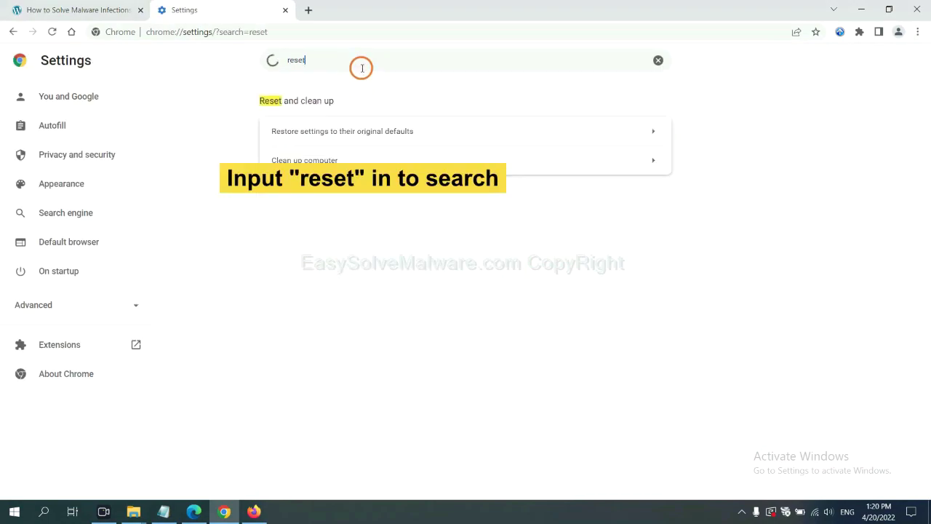
click(400, 133)
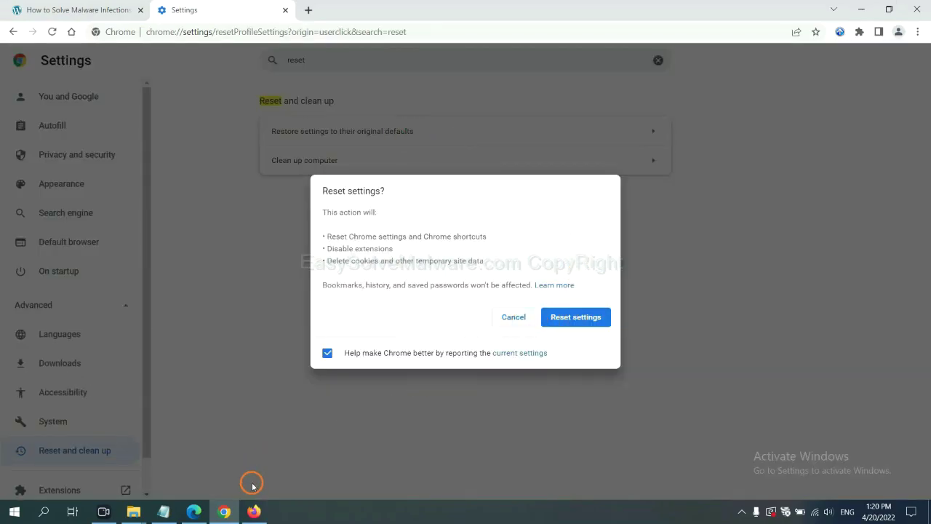
click(254, 511)
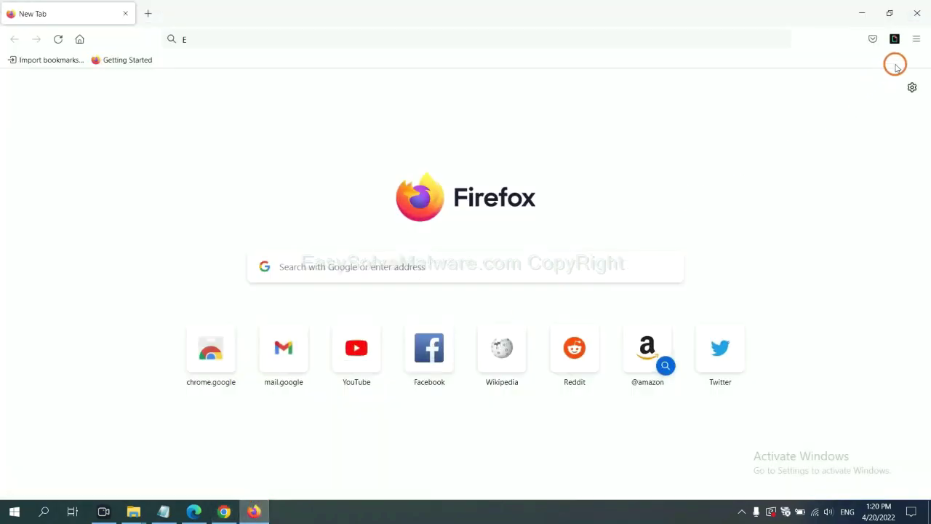
Step: Go to Firefox's Troubleshooting Information page via Help and choose Refresh Firefox
click(917, 40)
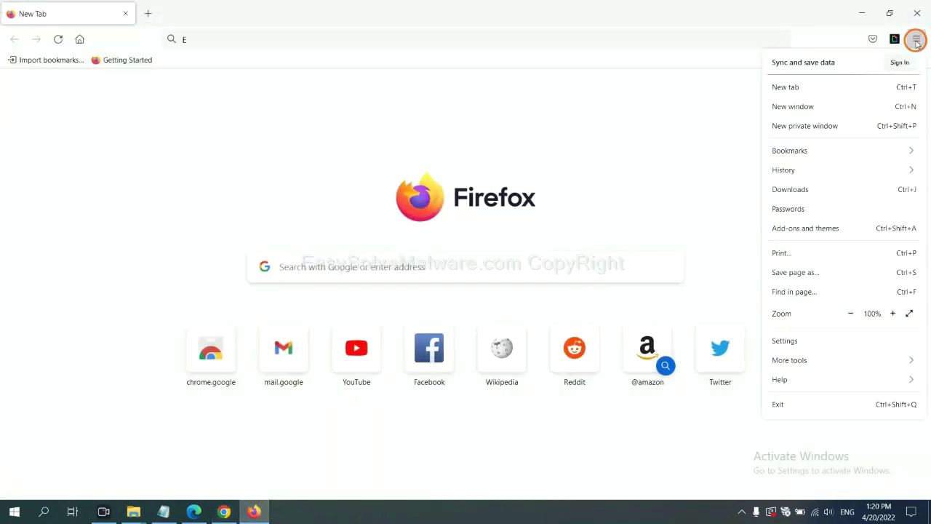
click(800, 379)
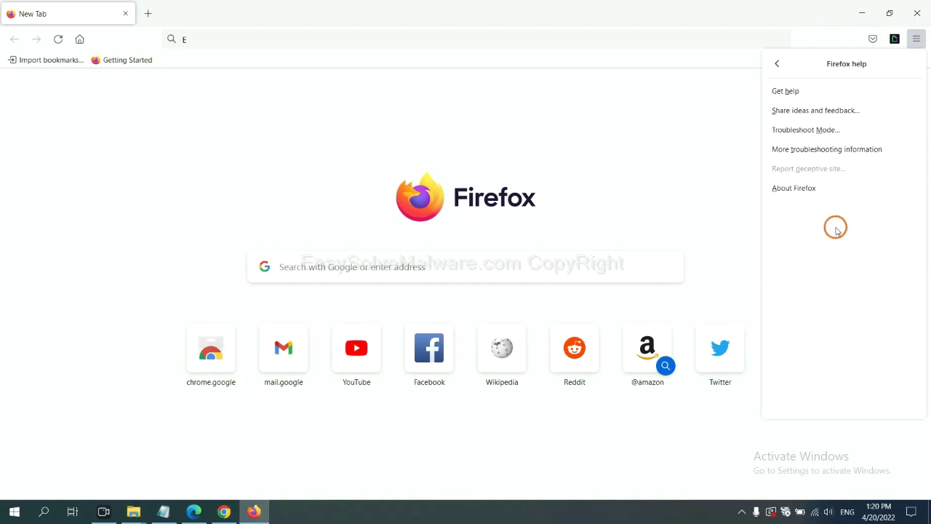
click(817, 150)
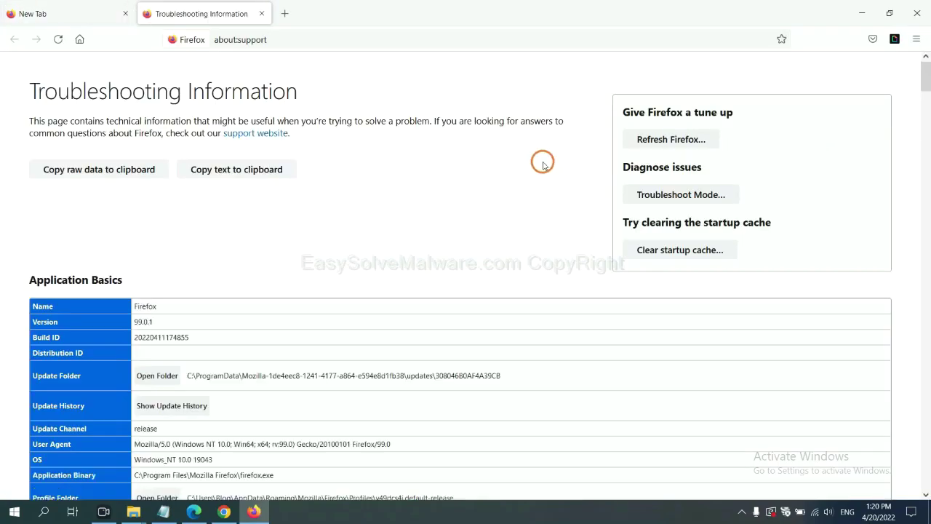
click(654, 142)
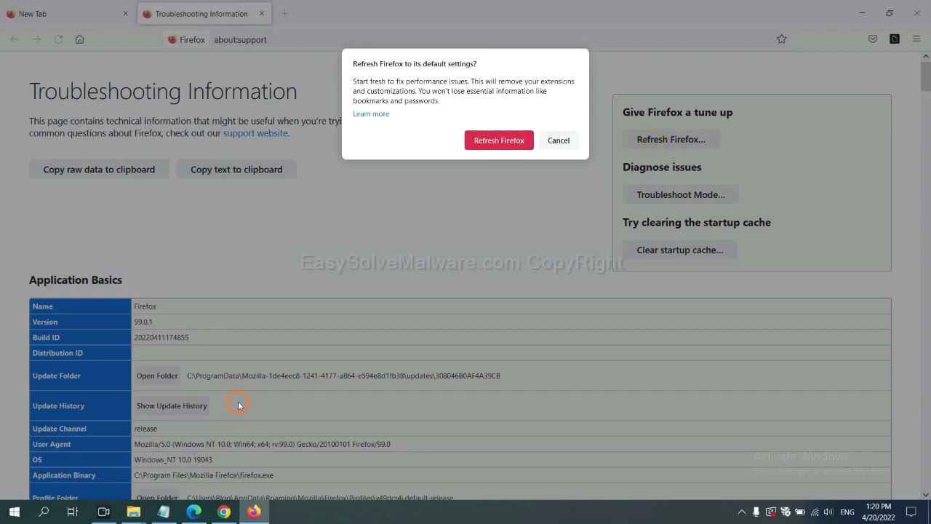
click(193, 511)
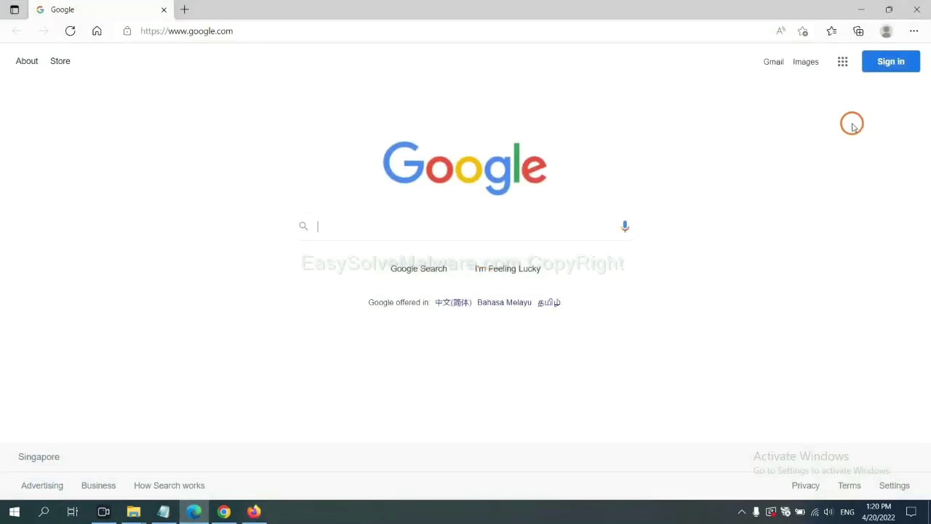
Step: Search Edge settings for 'reset' and choose Restore settings to their default values
click(913, 30)
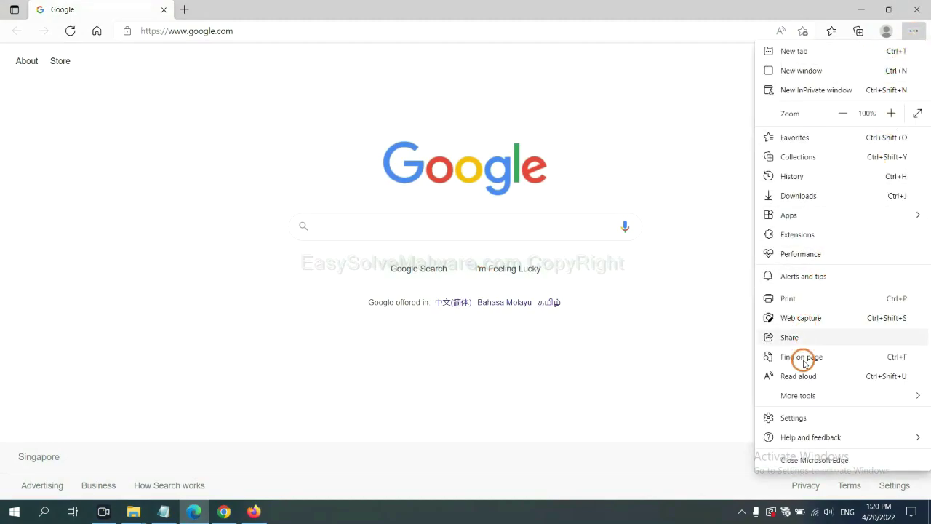
click(794, 417)
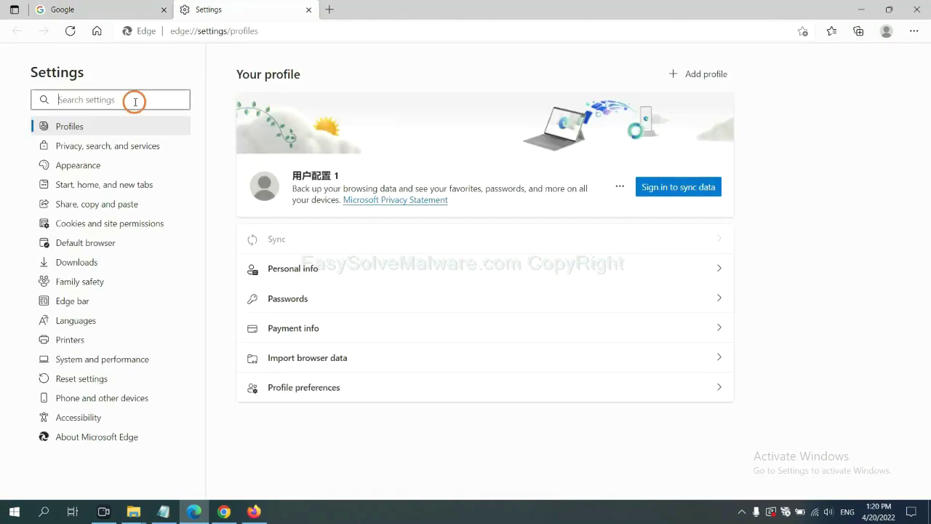
text(re)
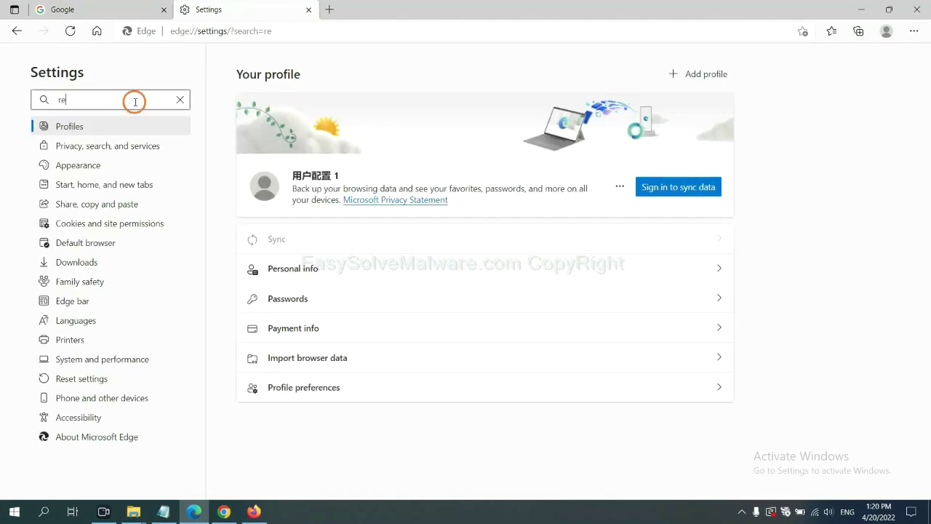
text(set)
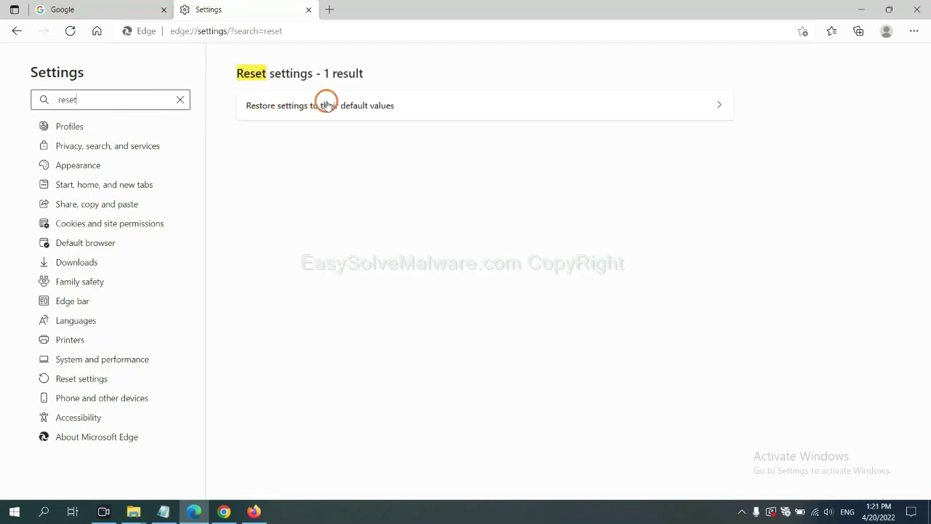
click(326, 105)
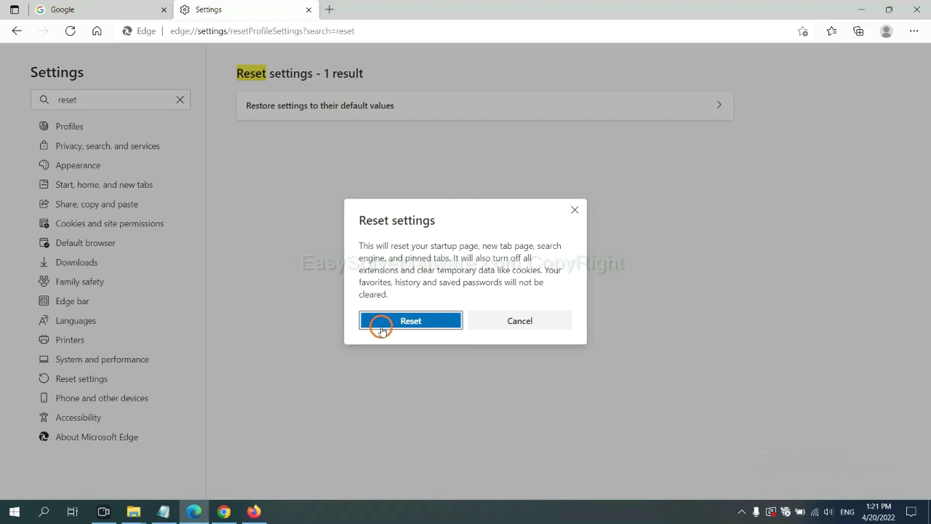